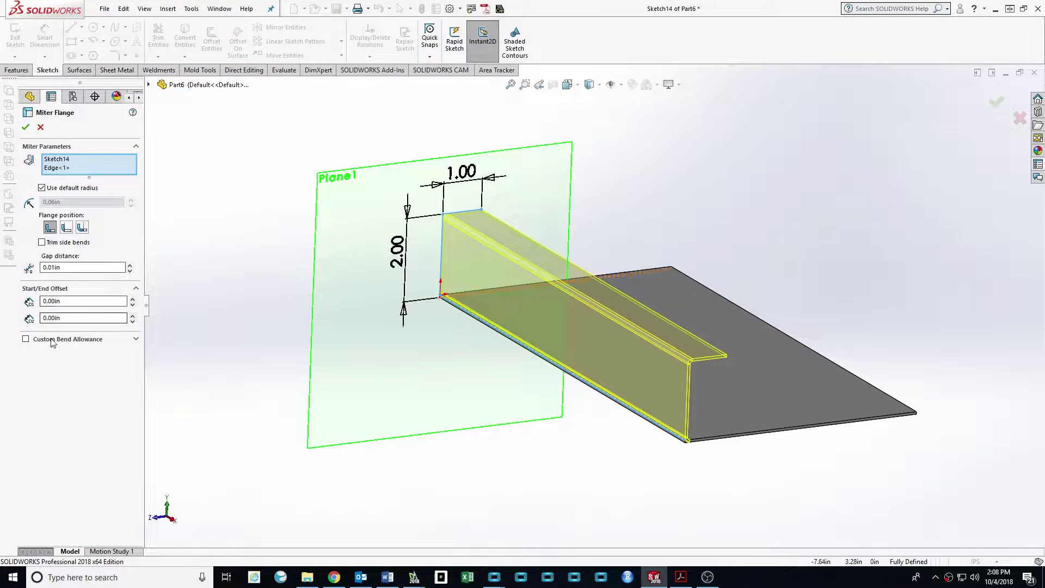
Add the three remaining plate edges to the miter flange, accept it, and orbit the finished tray.
click(736, 437)
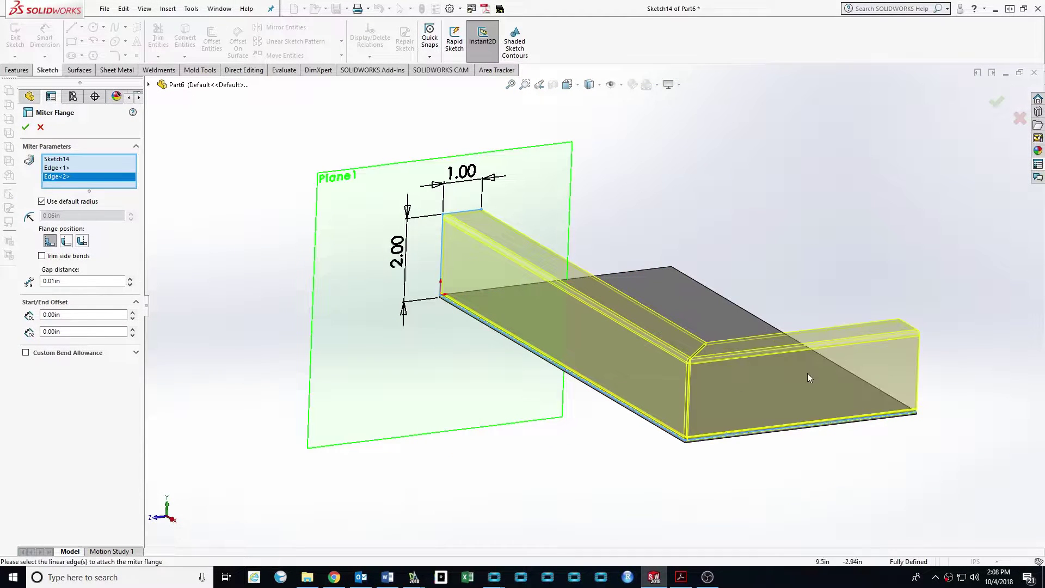
click(808, 359)
click(639, 266)
click(26, 128)
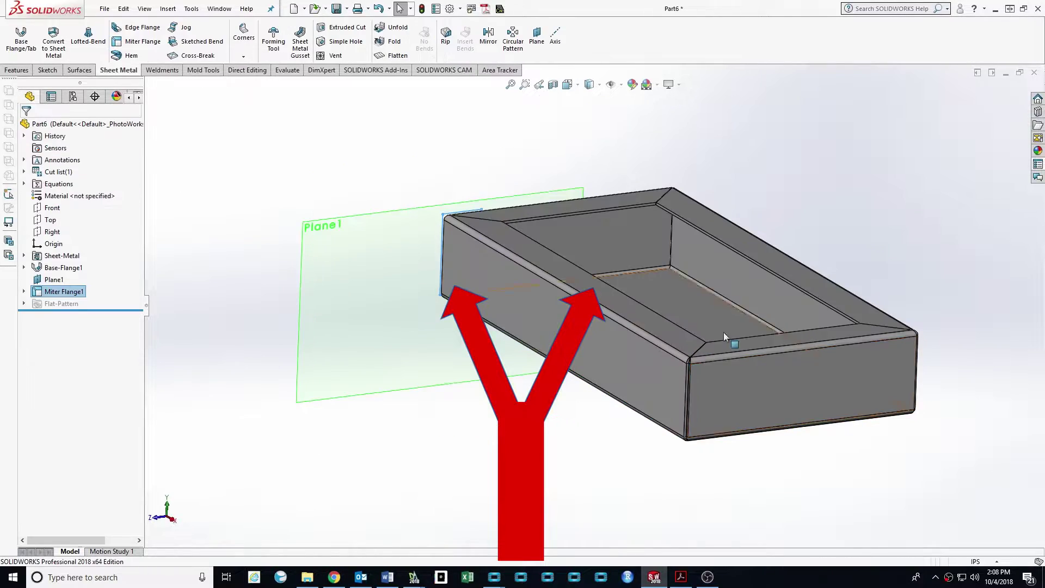
middle_drag(723, 332, 560, 204)
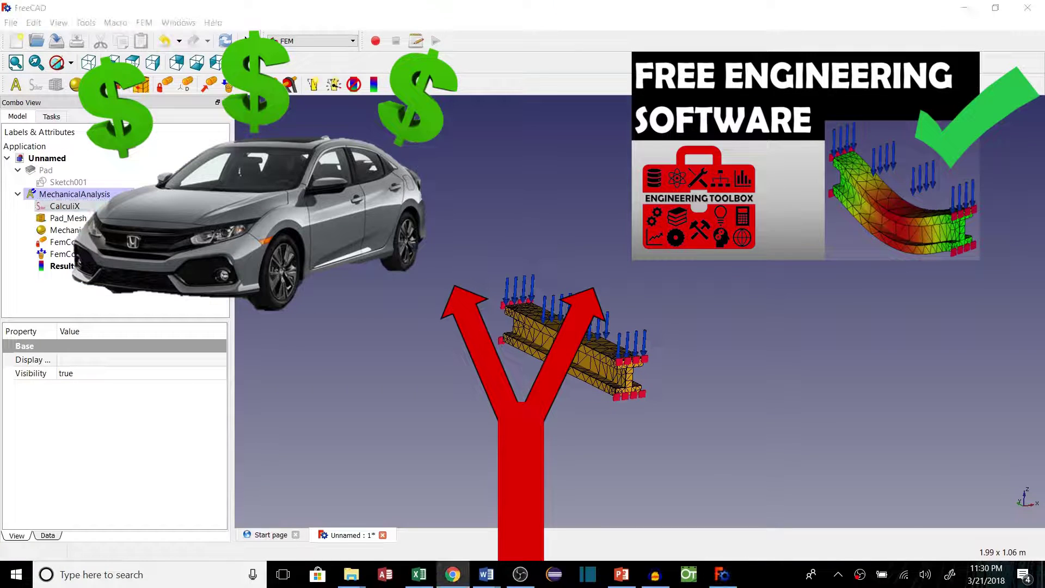
Open the beam analysis Results and show Von Mises stress colours on the deformed mesh.
click(374, 85)
click(122, 218)
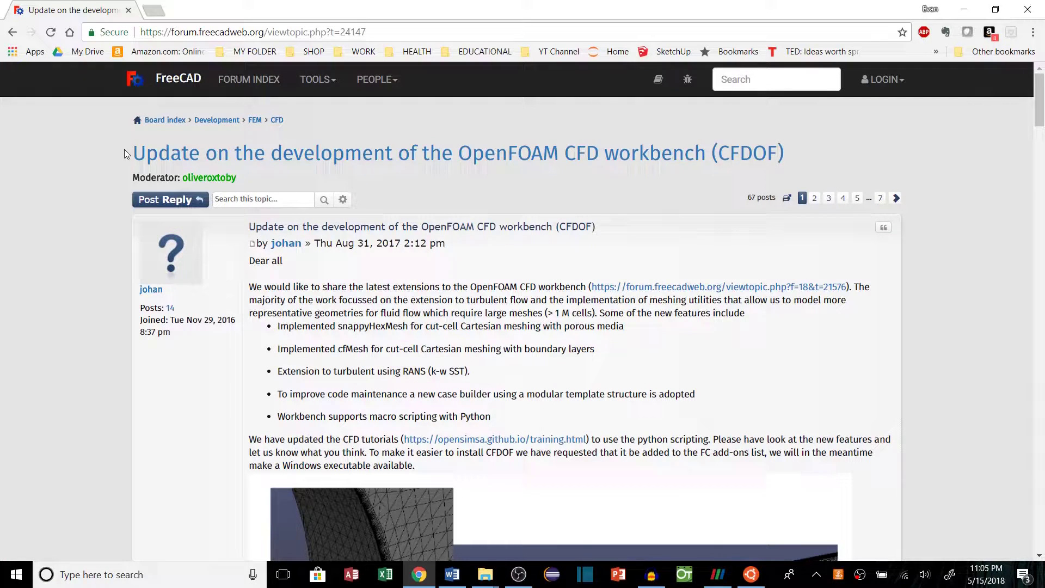
drag(126, 154, 827, 158)
click(502, 291)
Scroll the CFDOF forum thread down past the mesh and velocity images to the residuals and ParaView screenshots.
scroll(460, 287, down, 8)
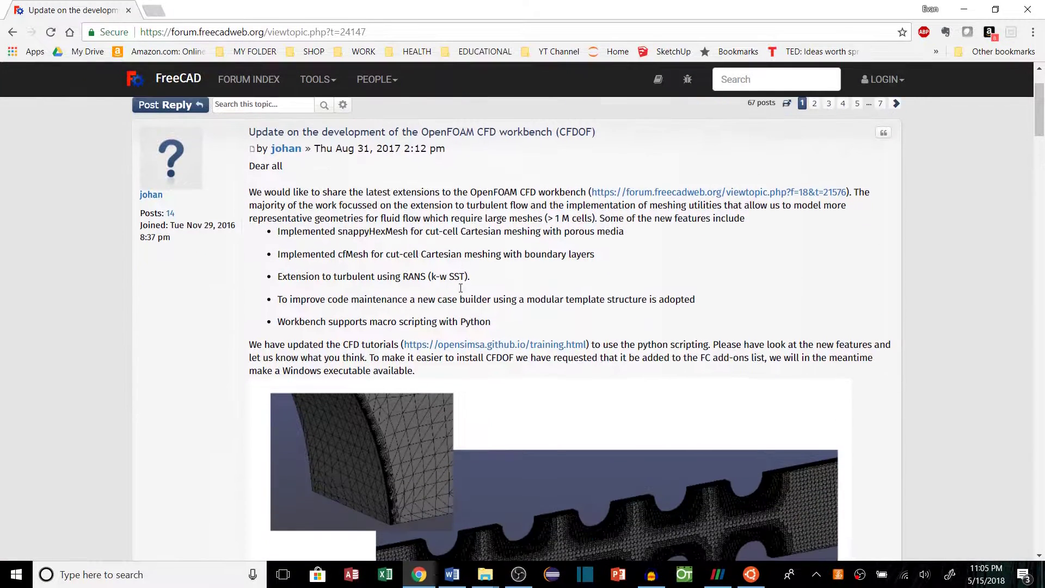
scroll(461, 289, down, 9)
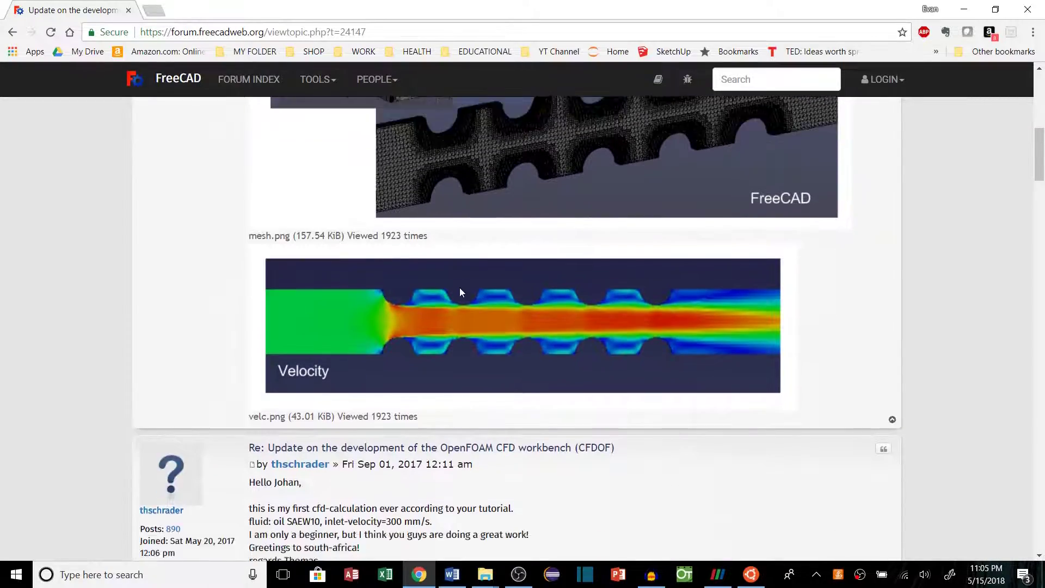
scroll(459, 288, down, 20)
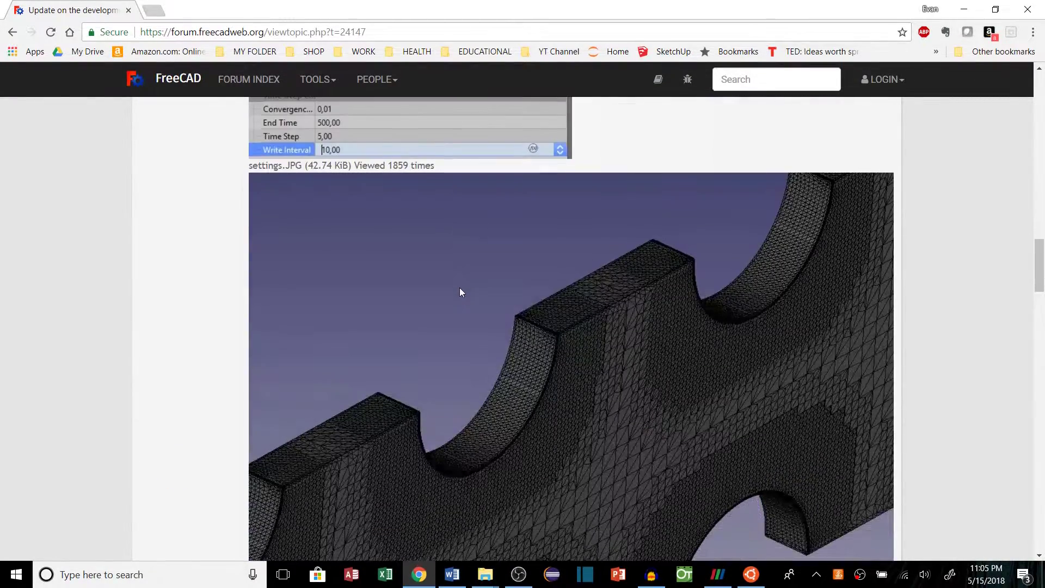
scroll(460, 288, down, 1)
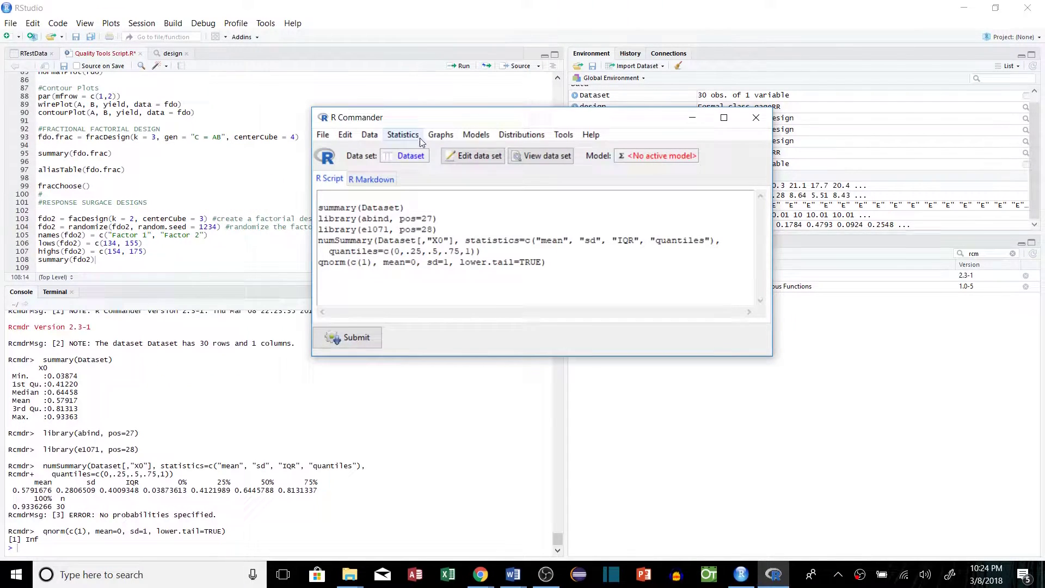
Plot the normal density curve (mean 0, sd 1) via Distributions > Continuous > Normal and begin saving it as an image.
click(467, 135)
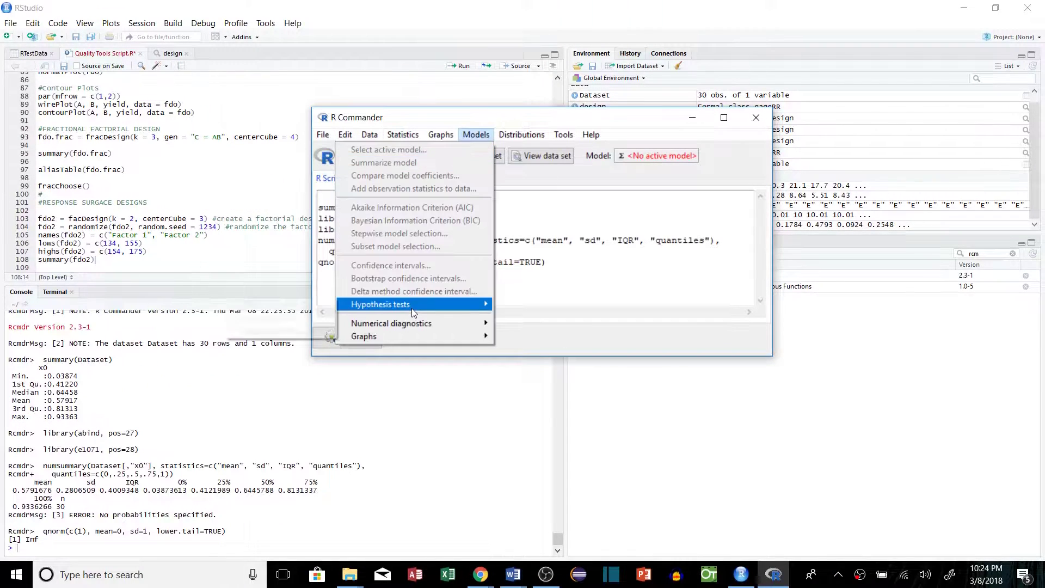
click(521, 135)
click(490, 147)
click(493, 221)
click(522, 134)
click(449, 260)
click(488, 406)
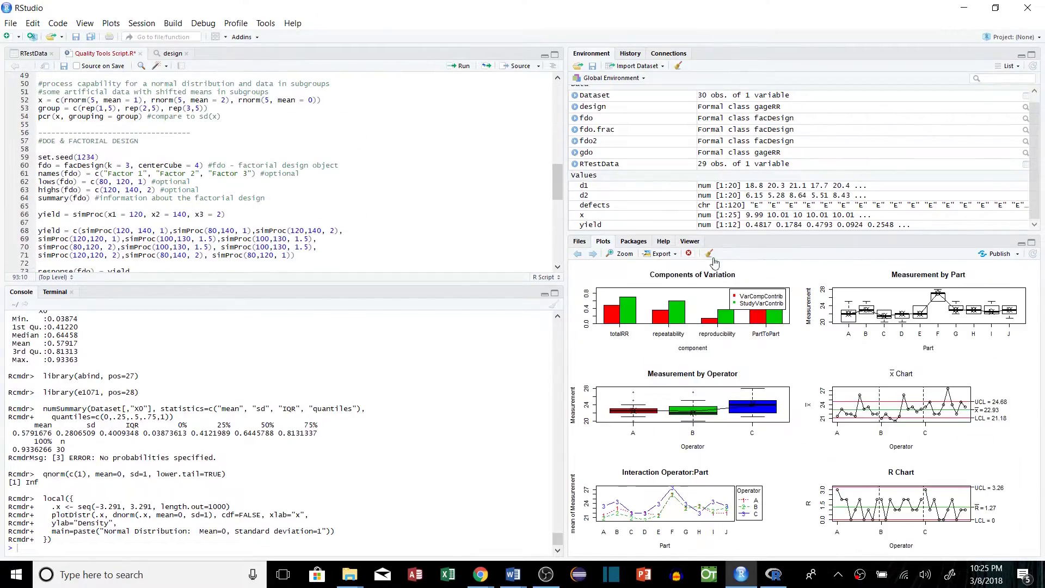
click(675, 267)
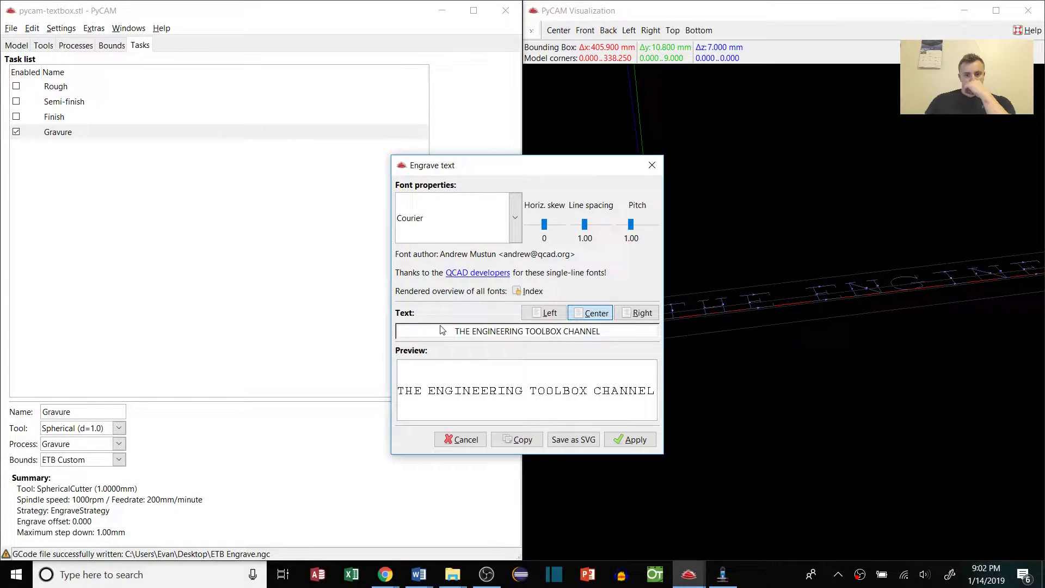
Apply THE ENGINEERING TOOLBOX CHANNEL engraving text and move the text model to the origin.
triple_click(442, 330)
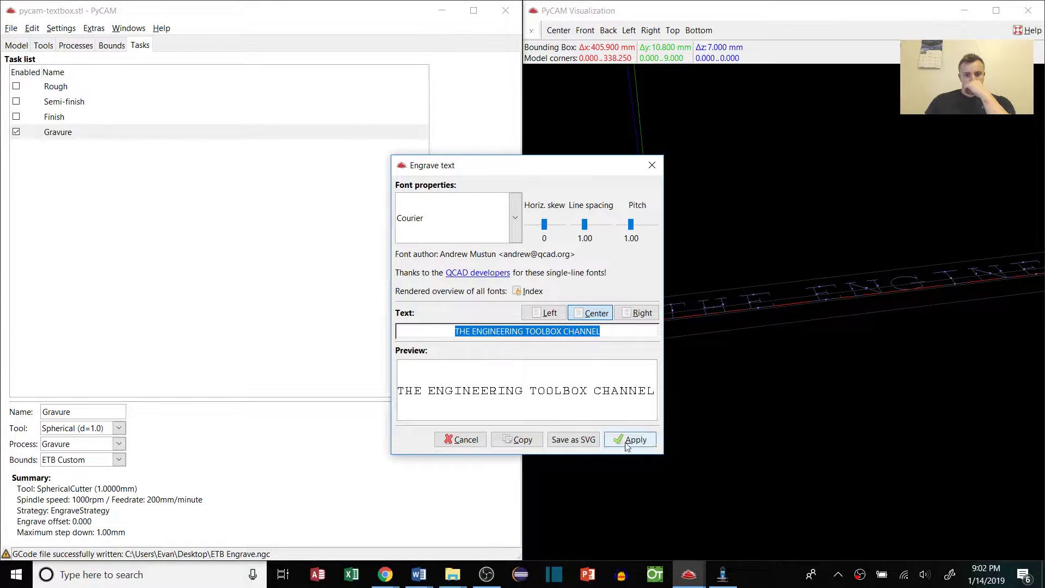
click(632, 440)
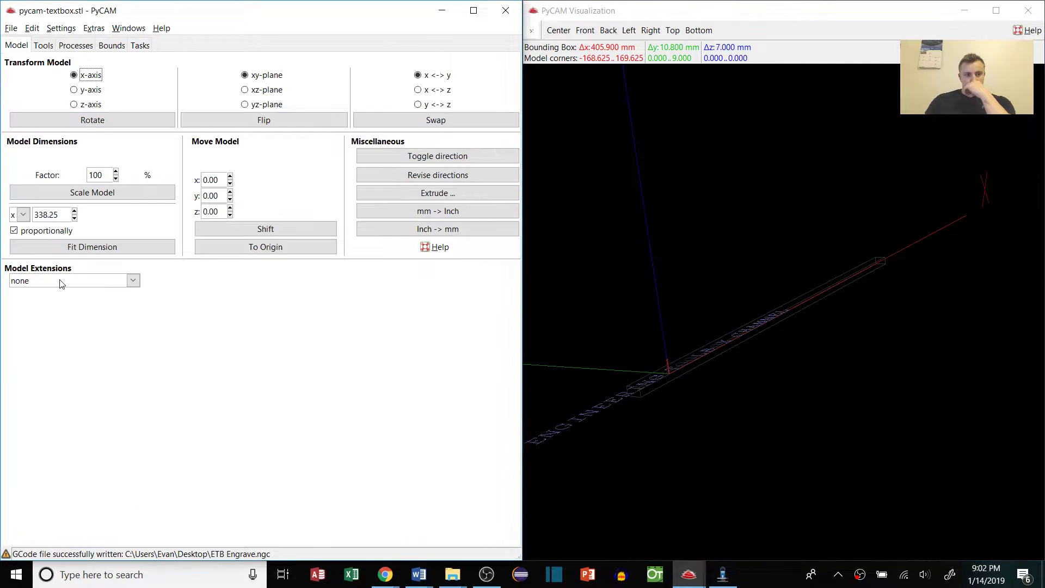
click(265, 247)
Review the tool, process (1.00 max step down) and bounds settings, then generate the Gravure task toolpath.
click(43, 46)
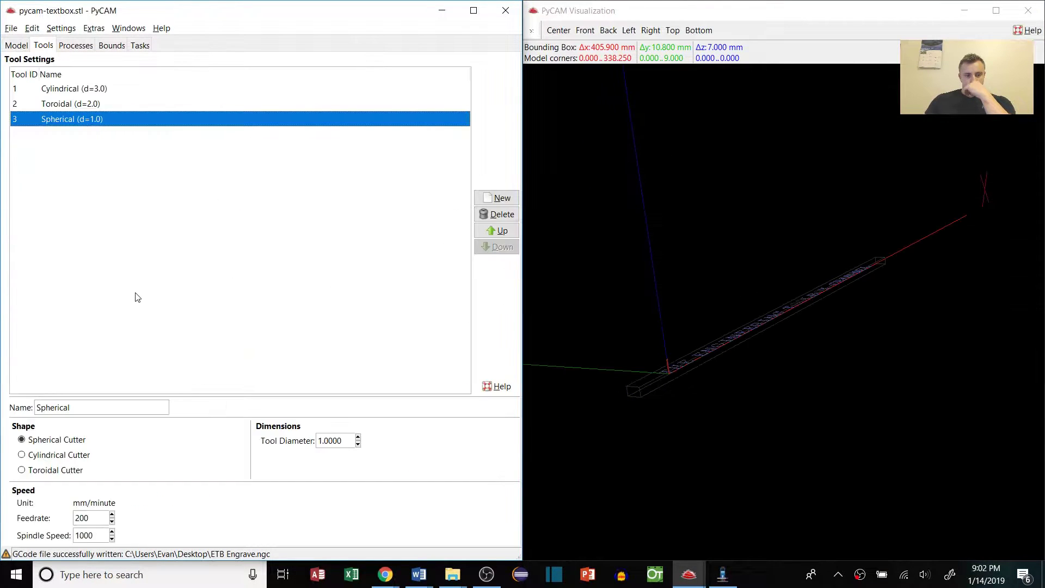
click(81, 46)
double_click(193, 447)
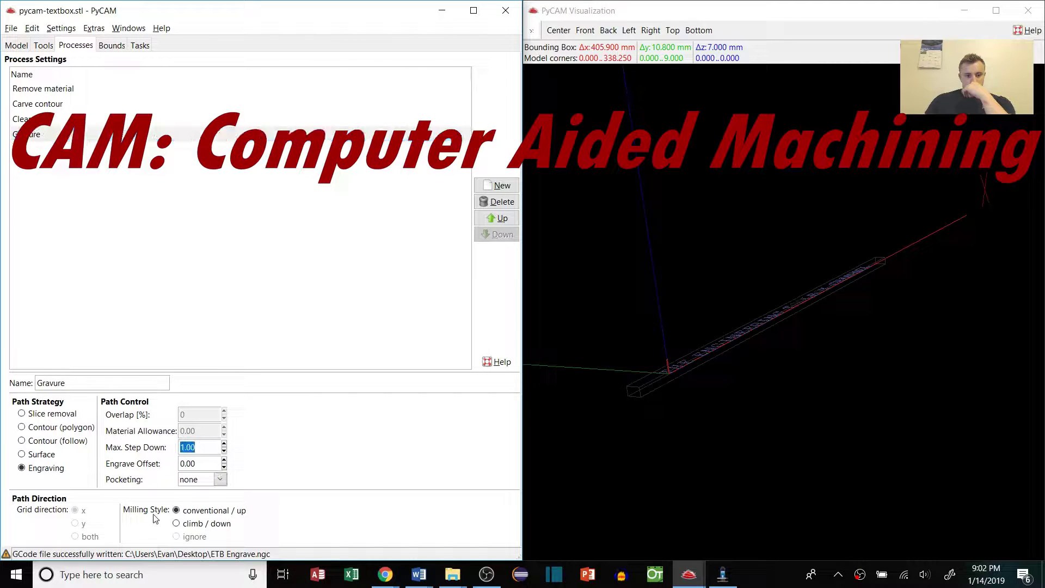
click(112, 46)
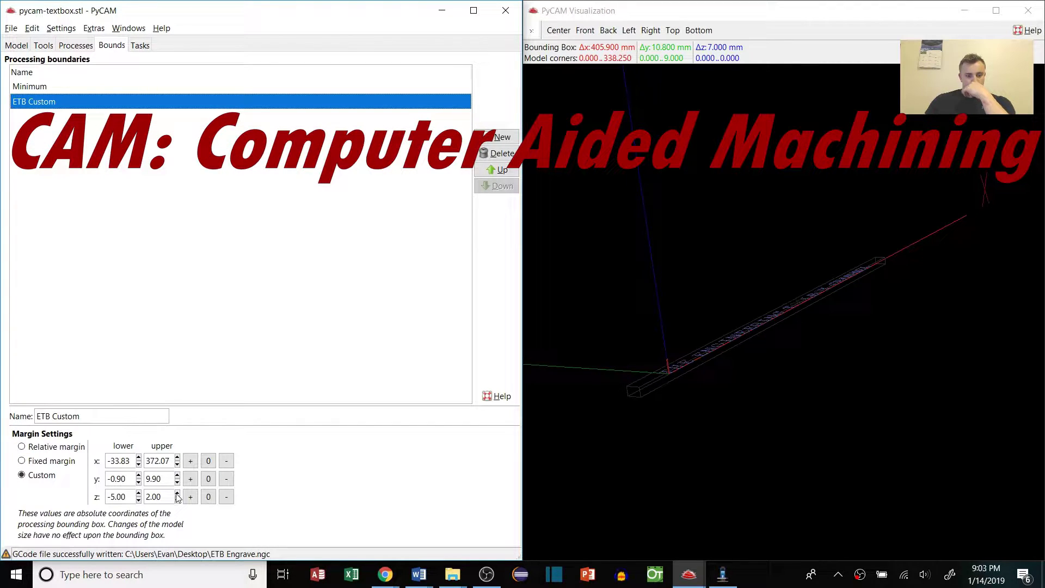
click(140, 46)
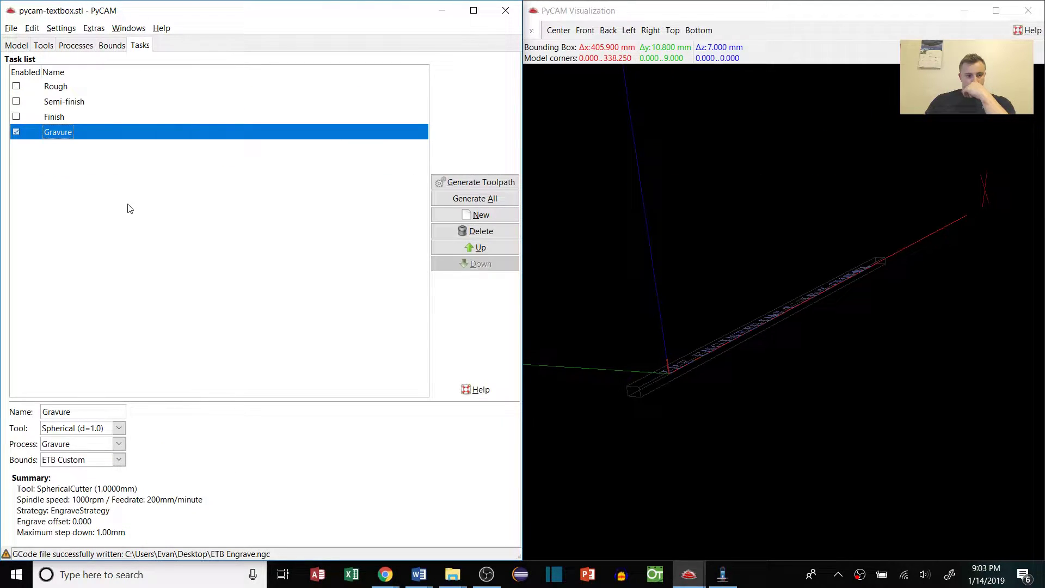
click(43, 45)
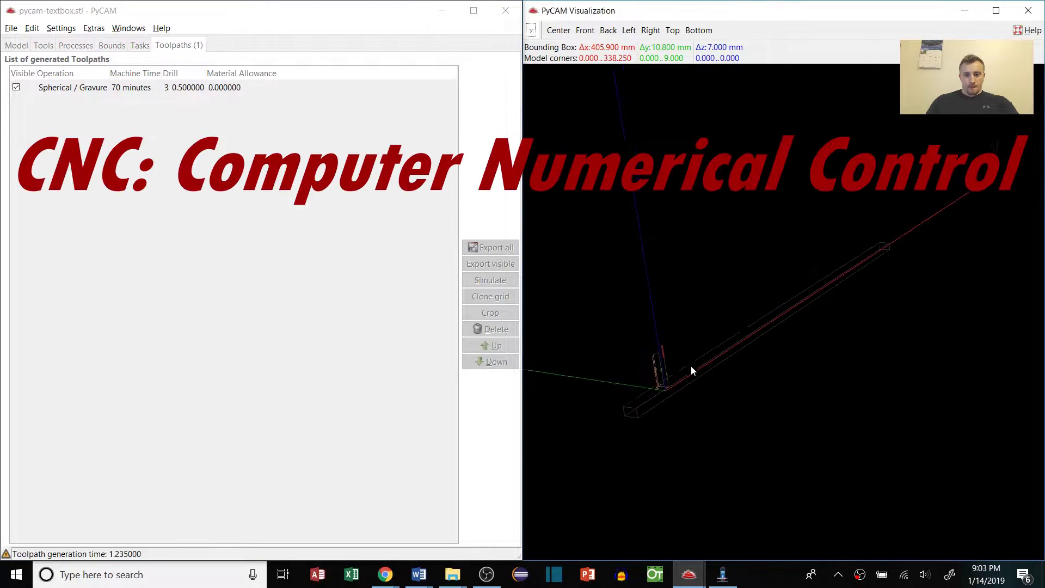
Simulate the engraving toolpath at a higher playback speed, then close the simulation window.
click(689, 574)
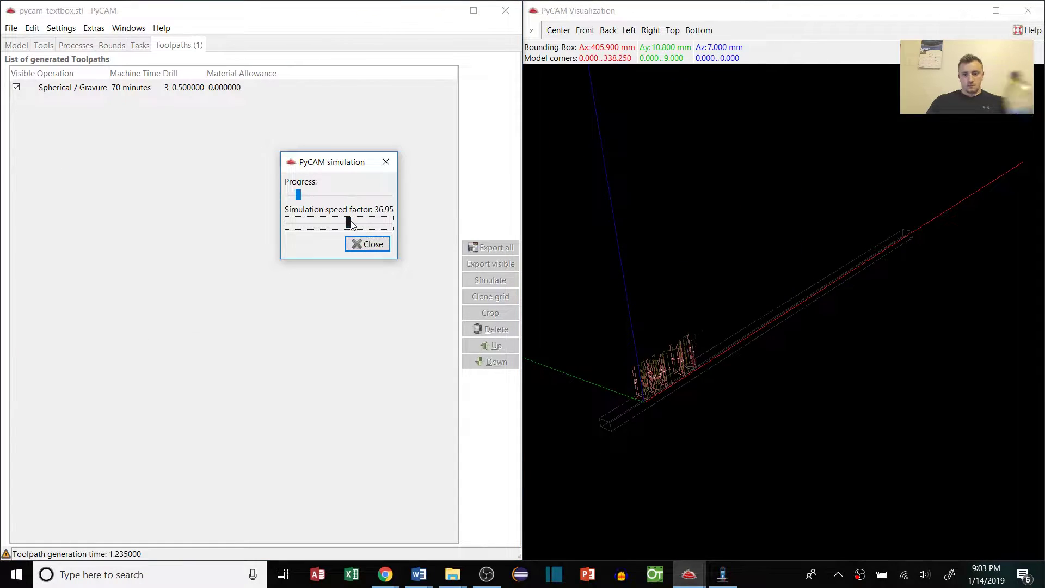
drag(351, 224, 362, 223)
scroll(741, 404, up, 5)
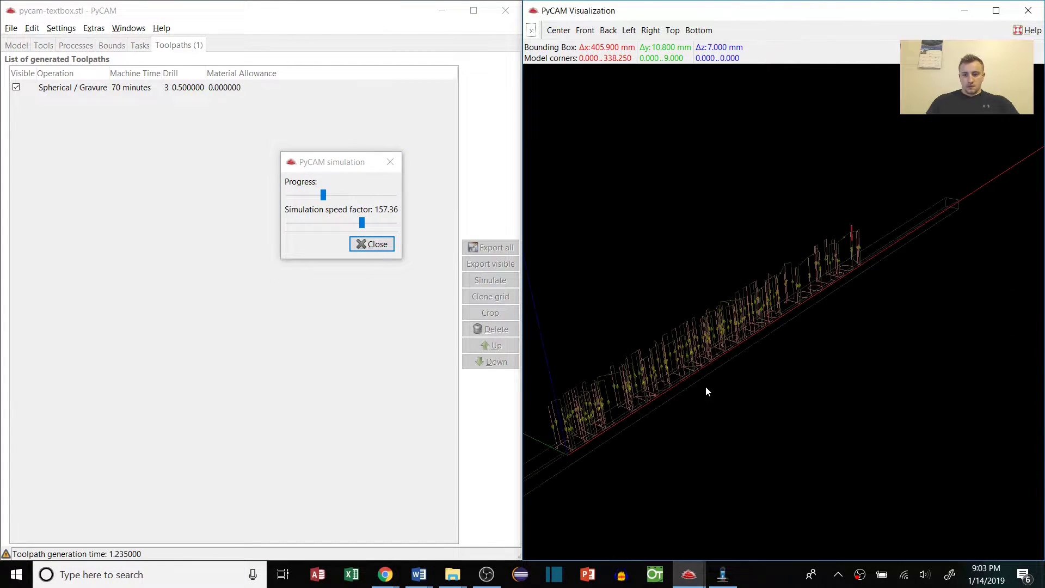
scroll(698, 384, down, 2)
click(372, 244)
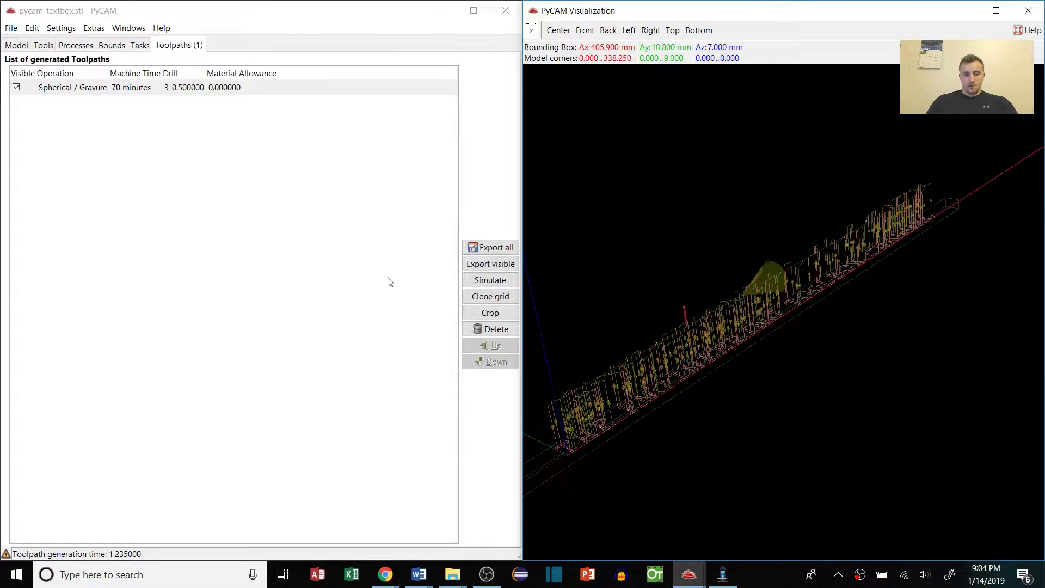
click(32, 27)
click(205, 145)
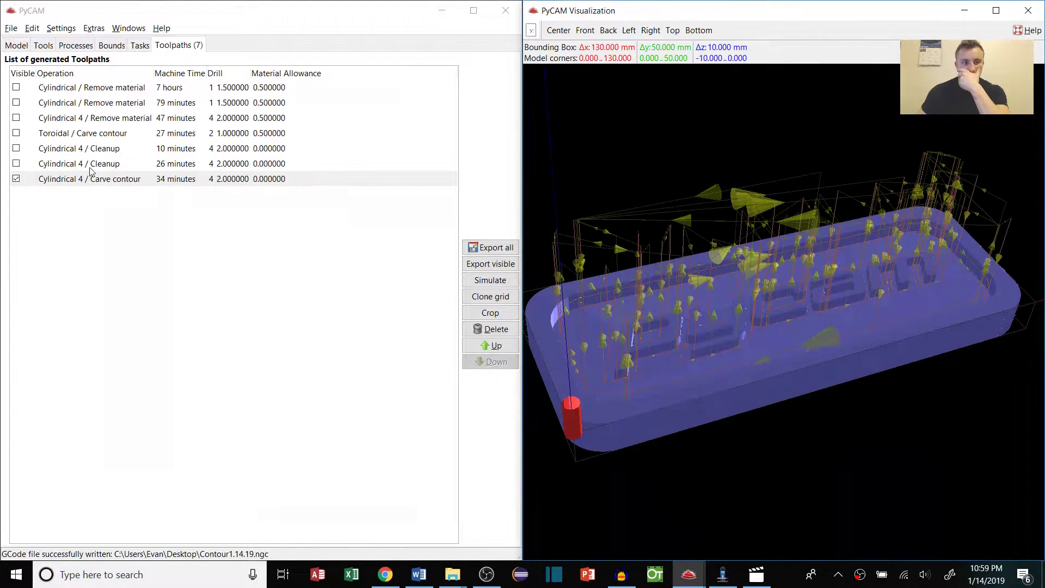
Review the model, tool, process and boundary settings and the list of generated toolpaths.
click(17, 46)
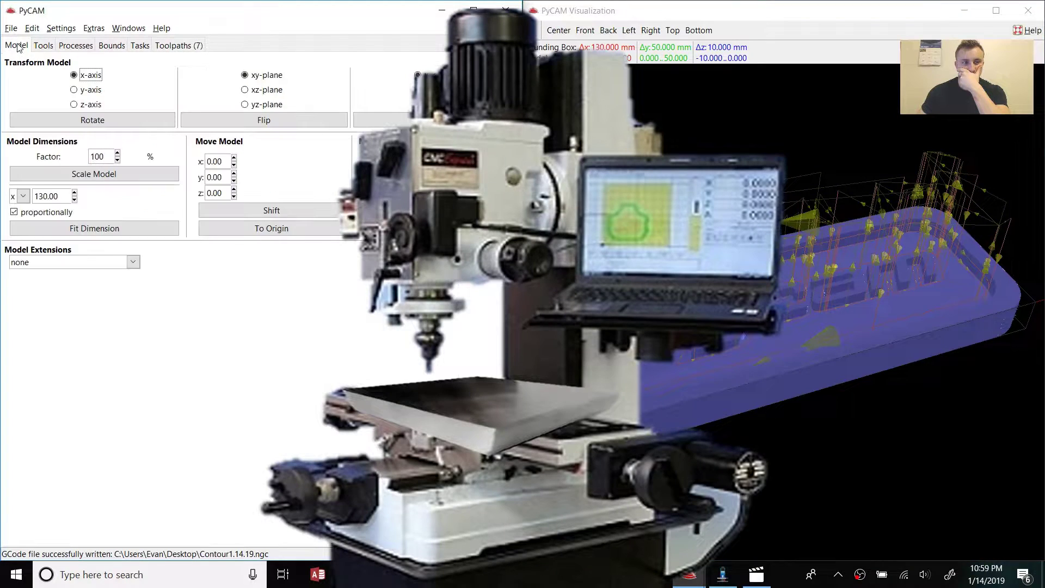
click(46, 48)
click(74, 46)
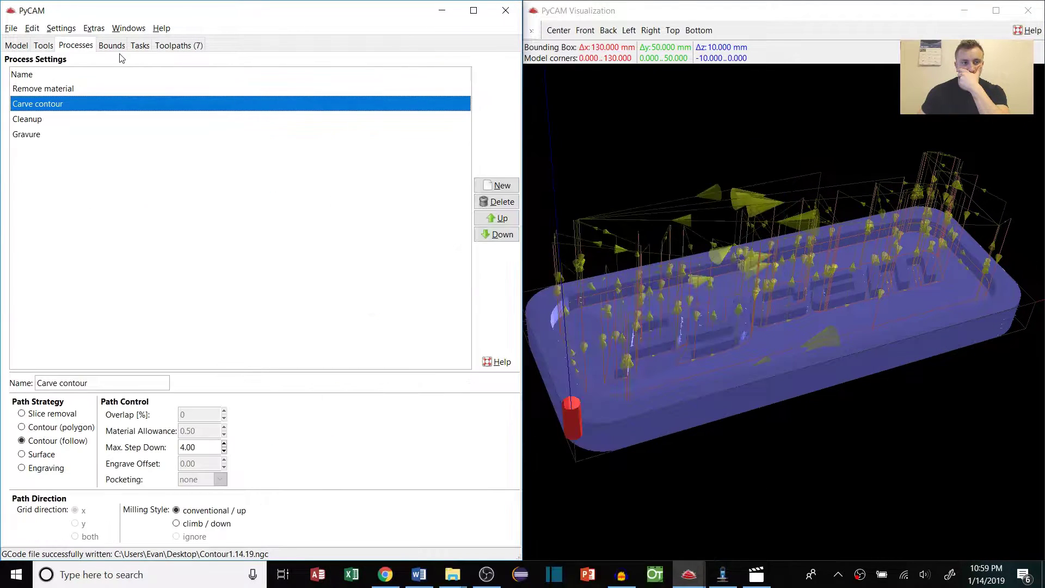
click(115, 46)
click(184, 46)
Simulate the Cylindrical 4 / Carve contour toolpath at a speed factor of 3.14.
click(680, 280)
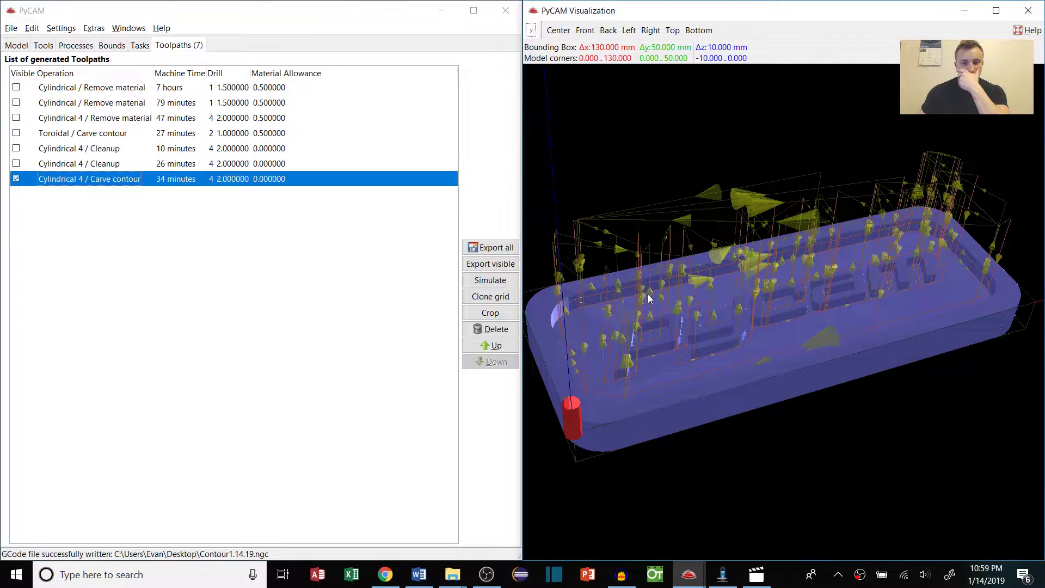
drag(680, 279, 807, 316)
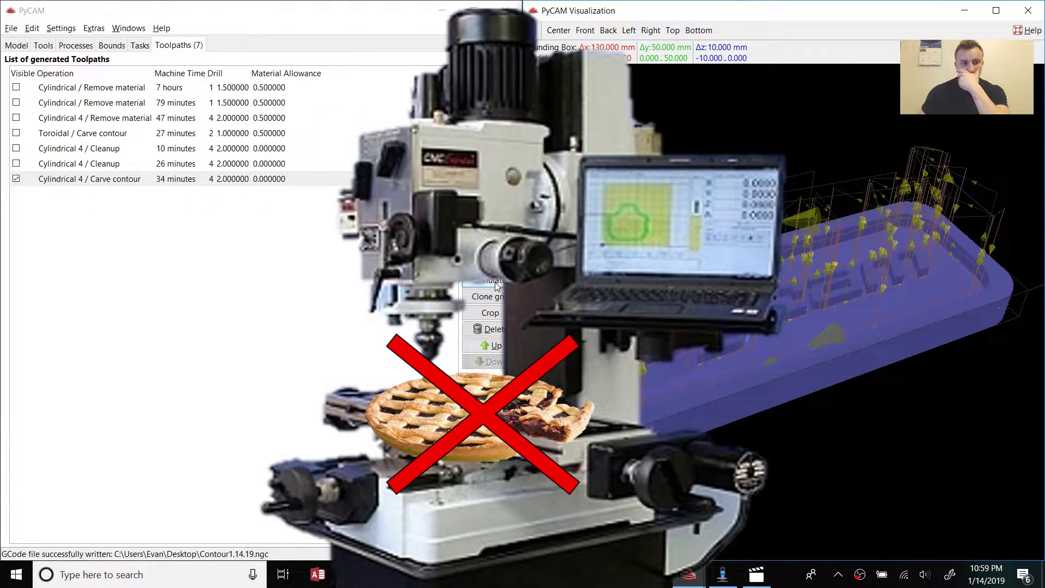
click(495, 282)
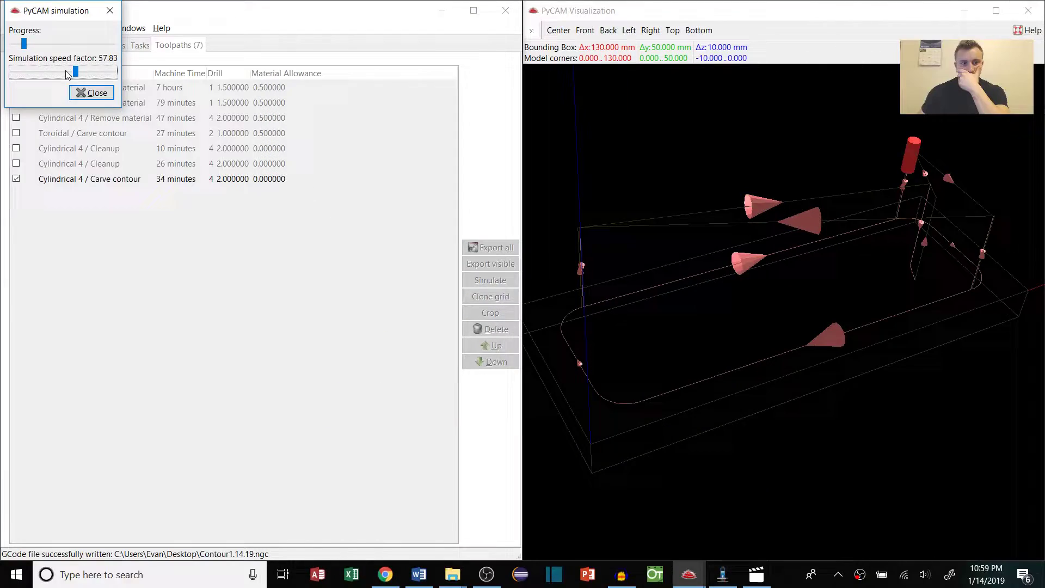
drag(67, 76, 56, 77)
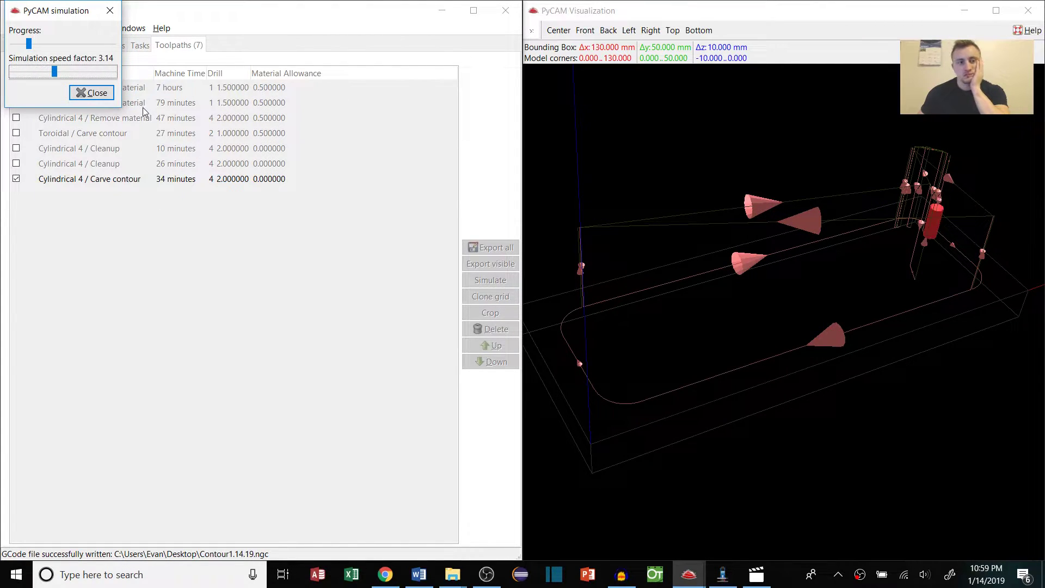
Raise the simulation speed factor from 12.99 to about 20, then to 36.95.
drag(54, 76, 65, 77)
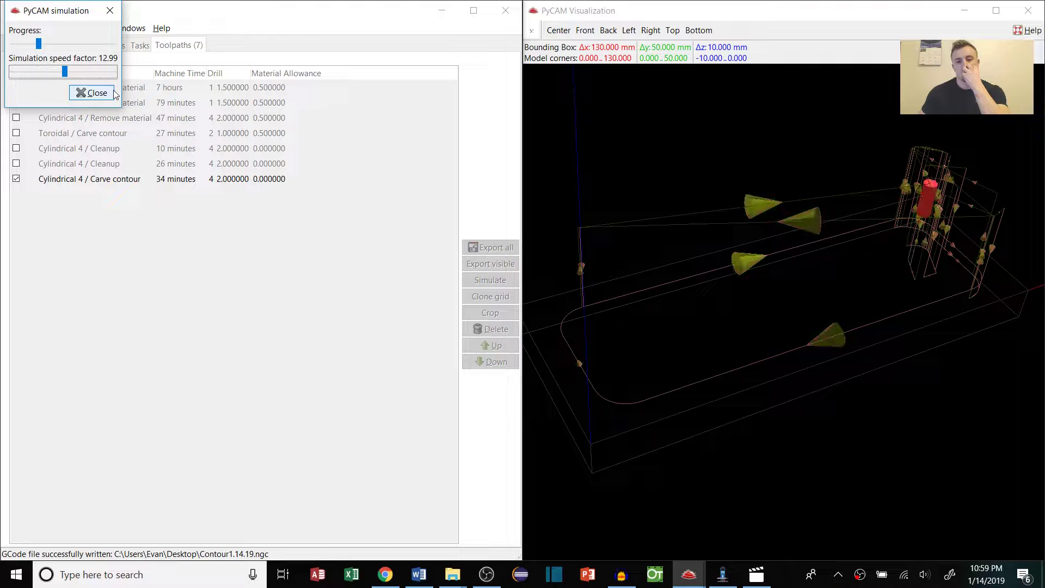
drag(65, 72, 69, 72)
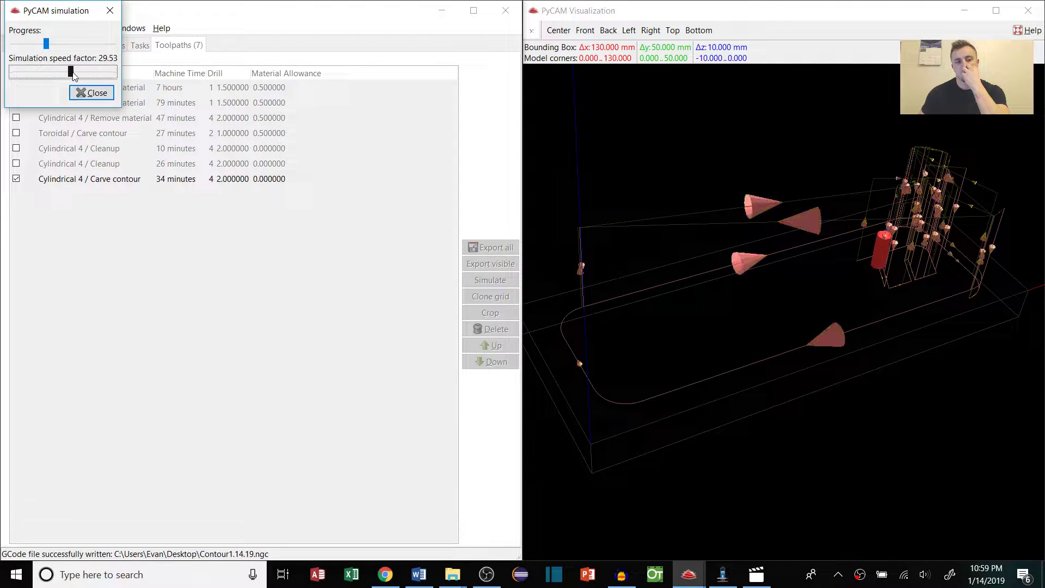
drag(69, 71, 73, 72)
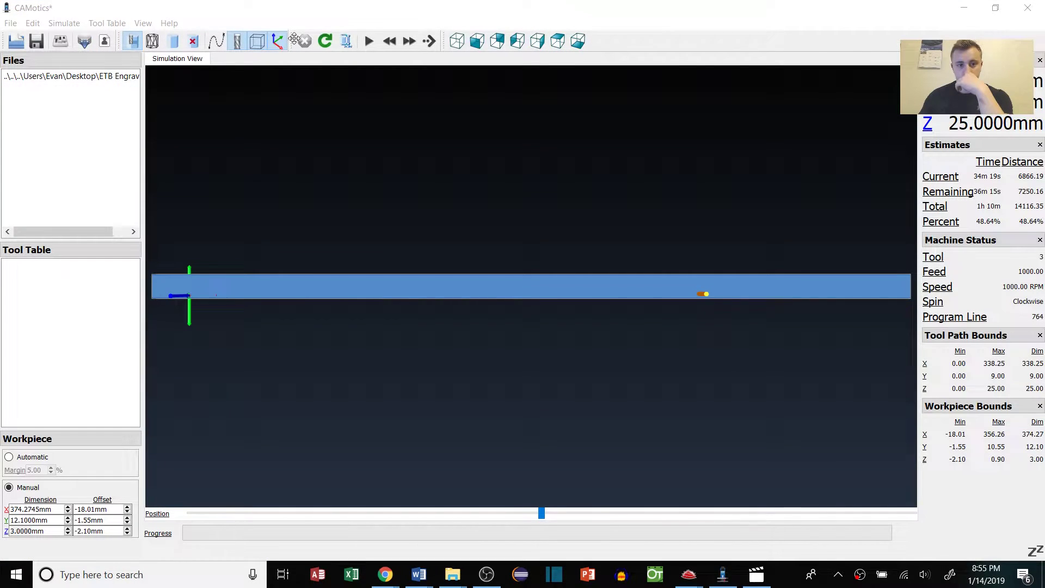
Play the engraving simulation, slow it to 64x, then stop and reset it.
click(369, 41)
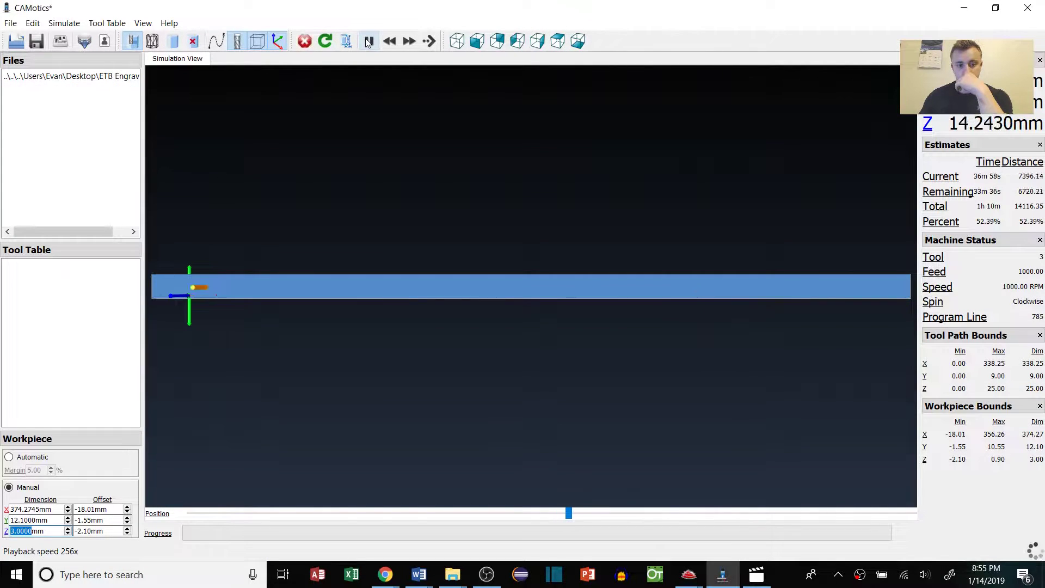
click(388, 41)
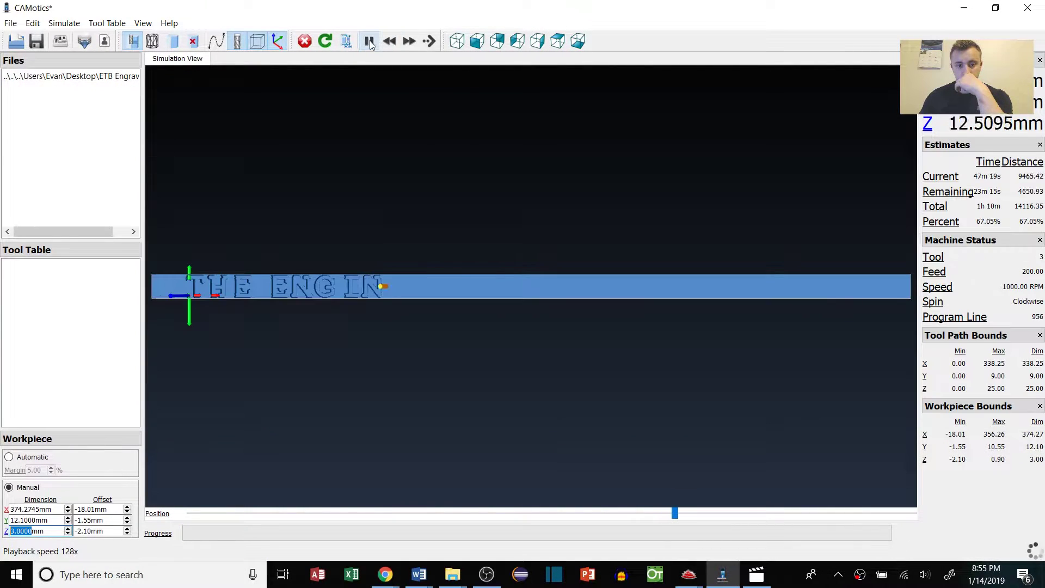
click(389, 41)
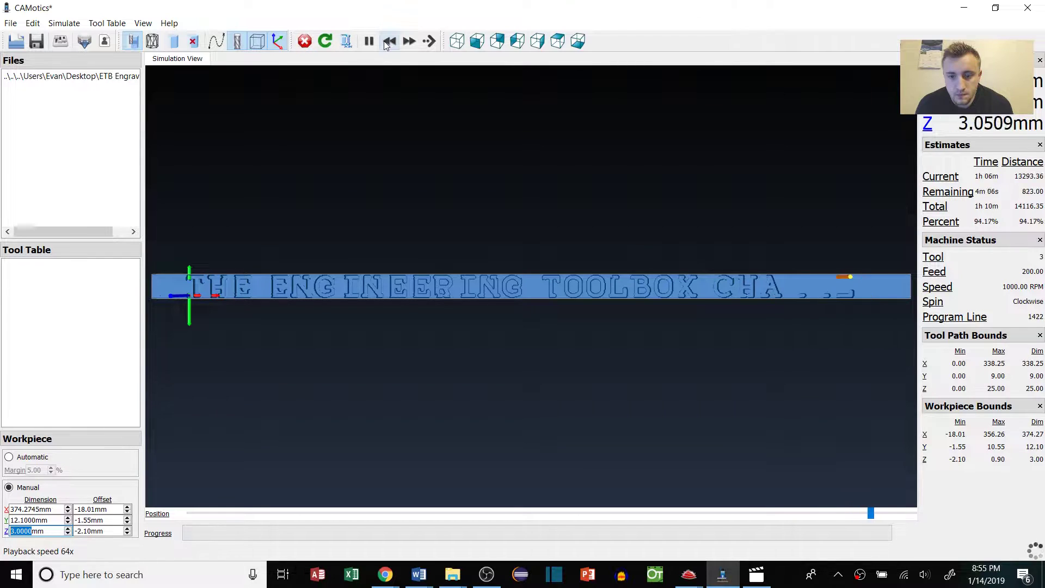
click(385, 43)
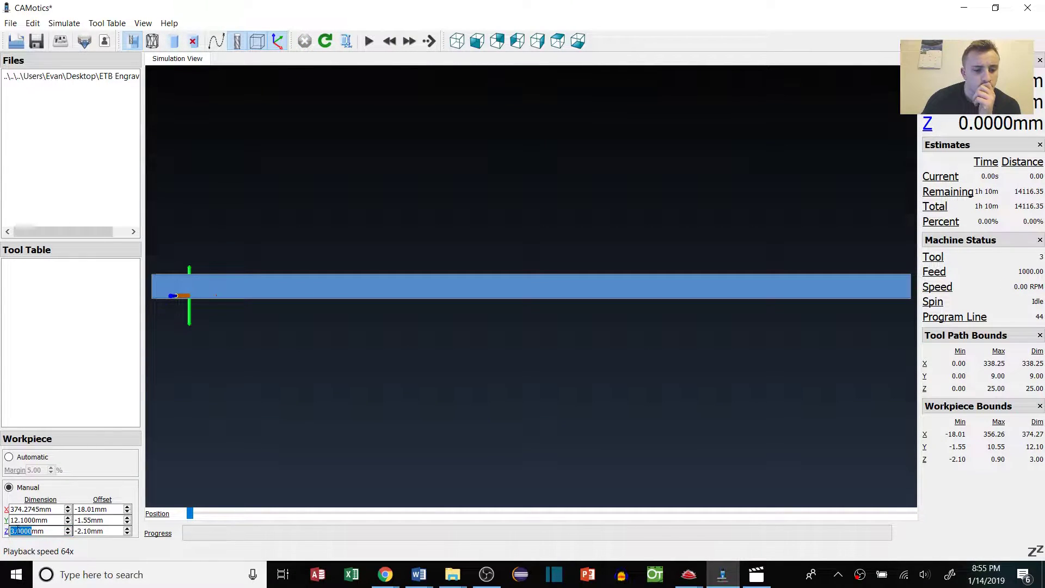
Set the workpiece Z dimension to 4 mm, replay the engraving and skip ahead.
scroll(11, 531, up, 1)
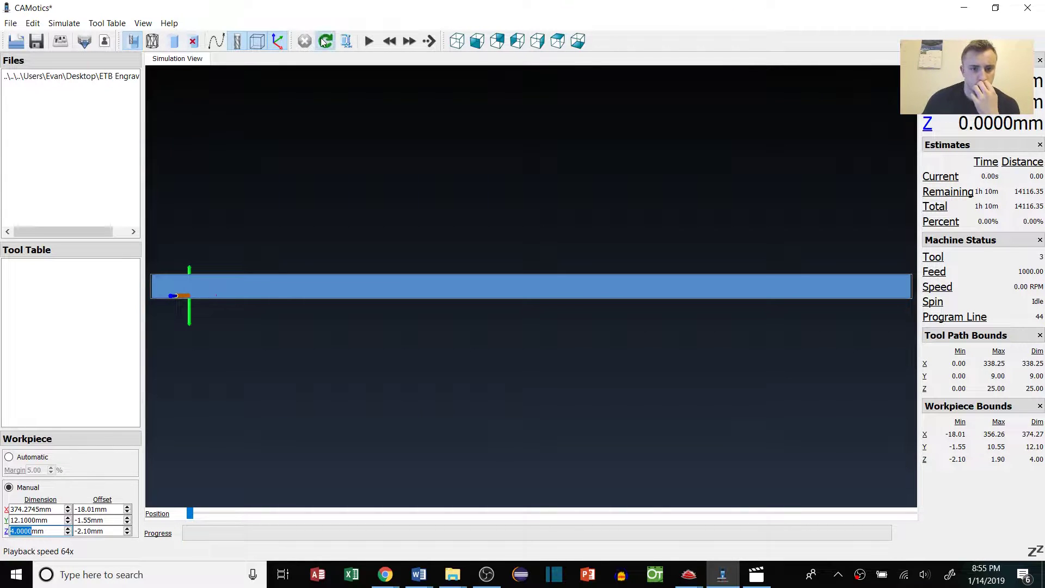
click(369, 40)
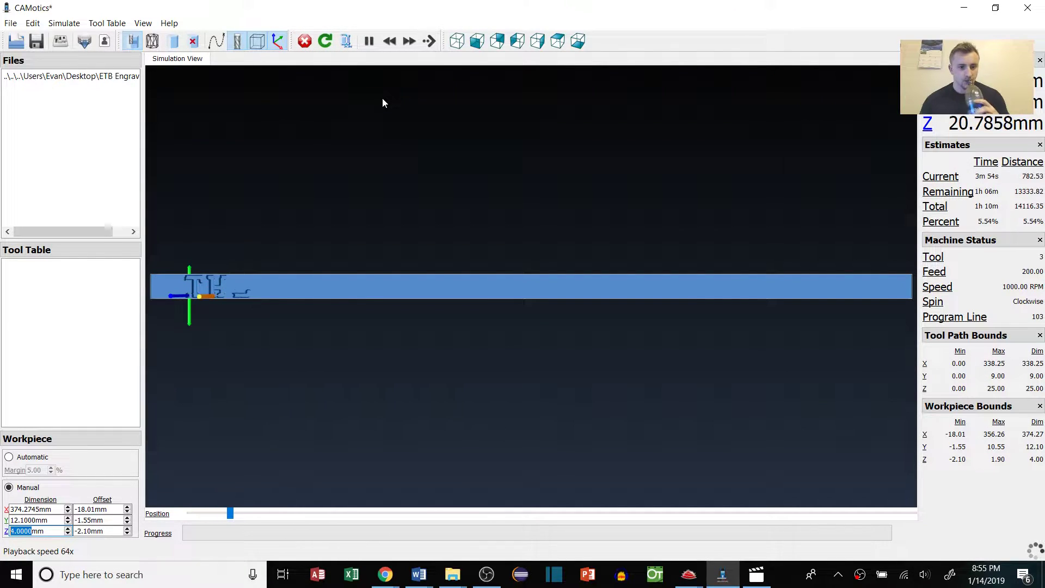
click(497, 514)
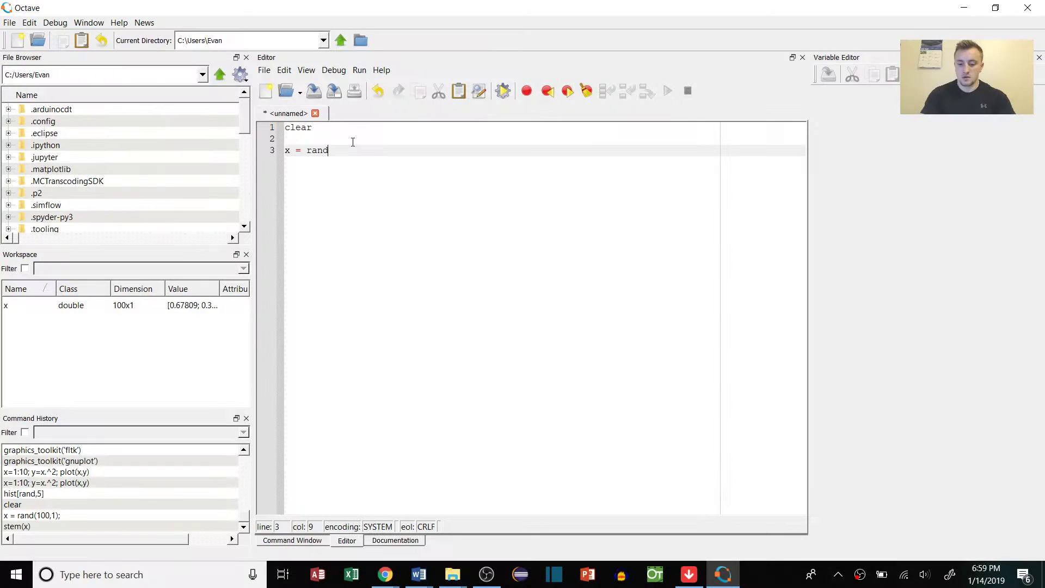
Make x = rand(100,1), add stem(x), run and maximize the stem plot, then run the histogram.
text(,1)
key(End)
key(Return)
key(Return)
text(stem(x))
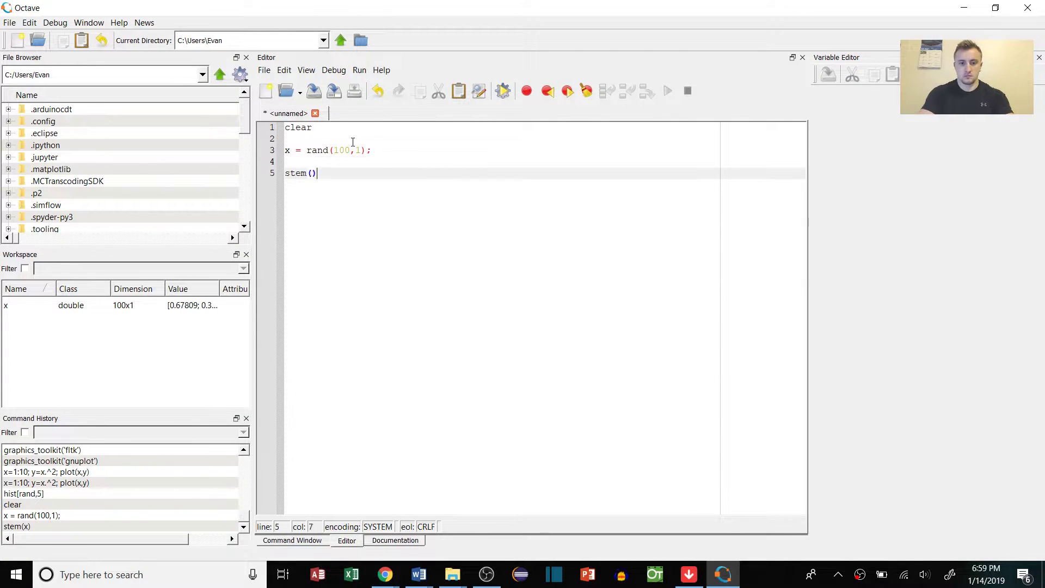
key(ctrl+a)
key(F9)
key(super+Up)
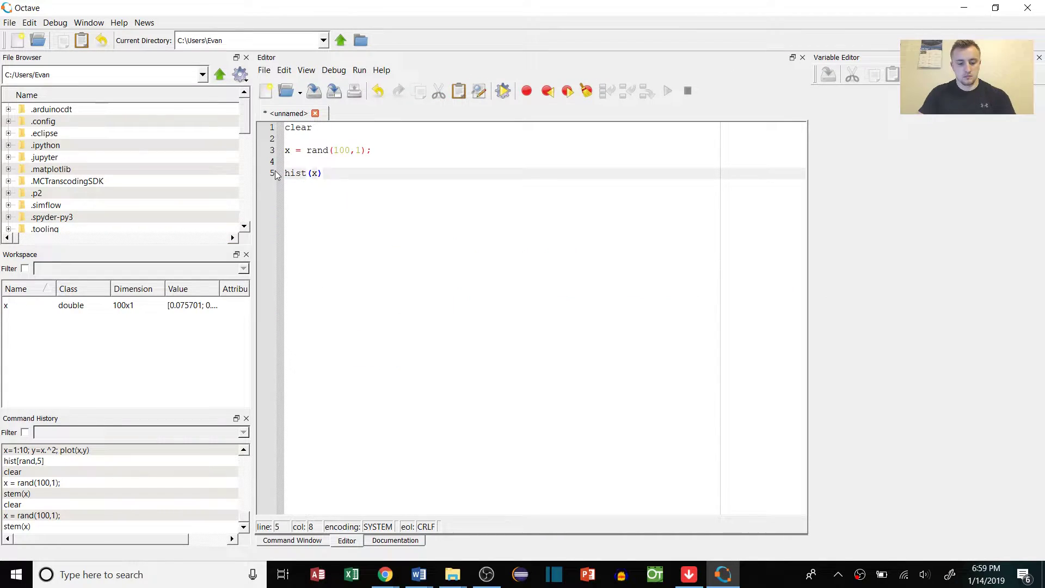
key(ctrl+a)
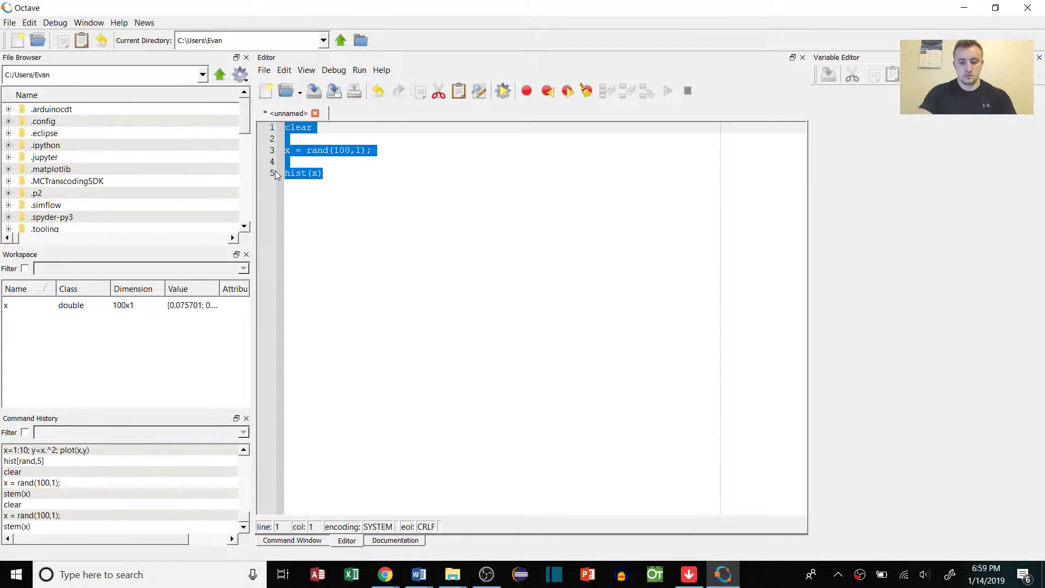
key(F9)
Add y = rand(100), replace the hist call with scatter(x,y), run it and close the empty figure.
click(315, 163)
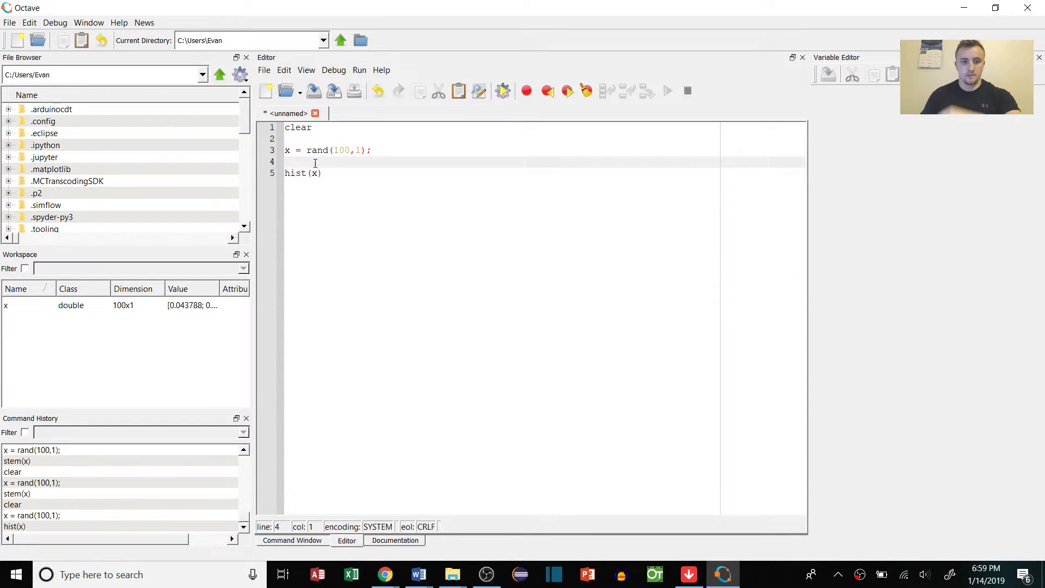
text(y = rand(100)
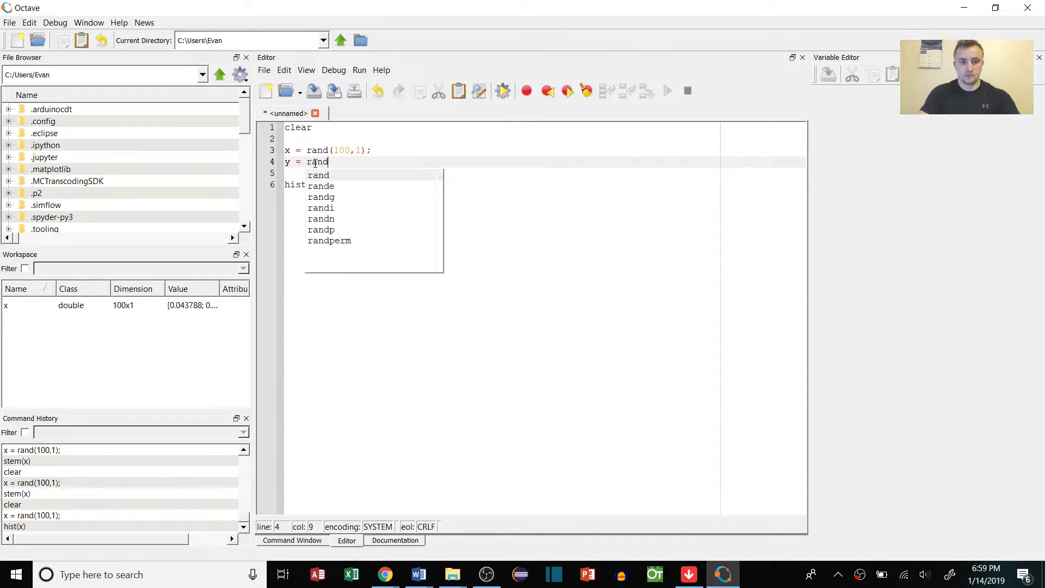
key(Down)
key(Down)
key(End)
key(shift+Home)
text(scatter(x,y))
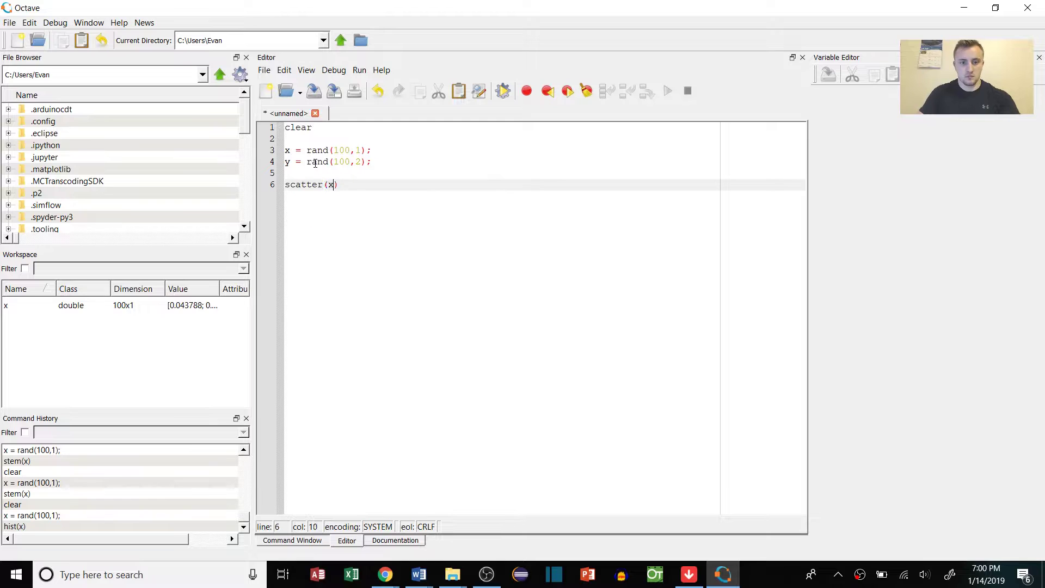
key(ctrl+a)
key(F9)
click(1027, 7)
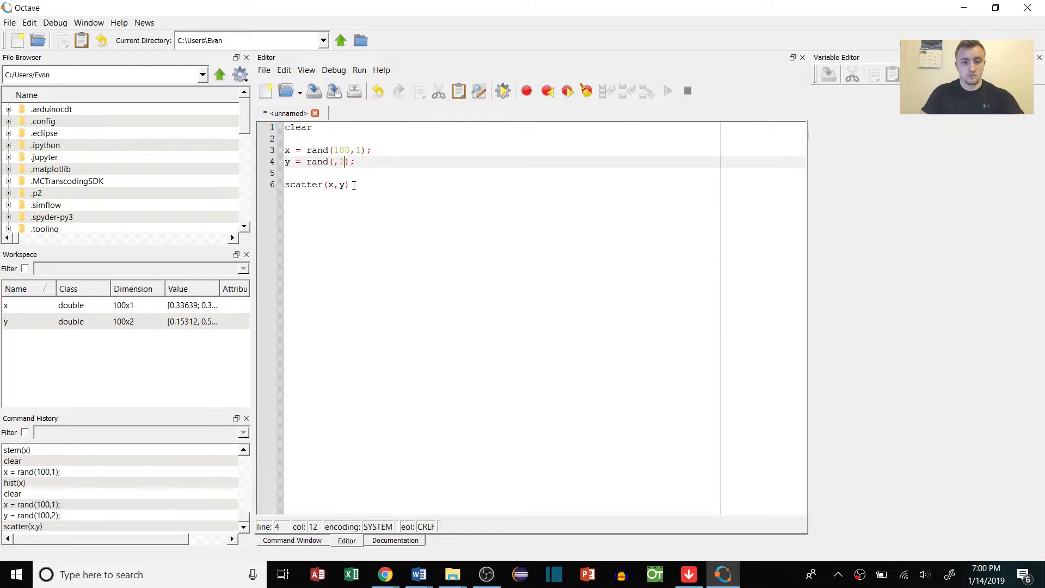
Adjust the rand call's arguments and rerun the script to draw the 10-bin histogram.
key(Up)
key(Left)
key(Left)
text(.)
key(ctrl+a)
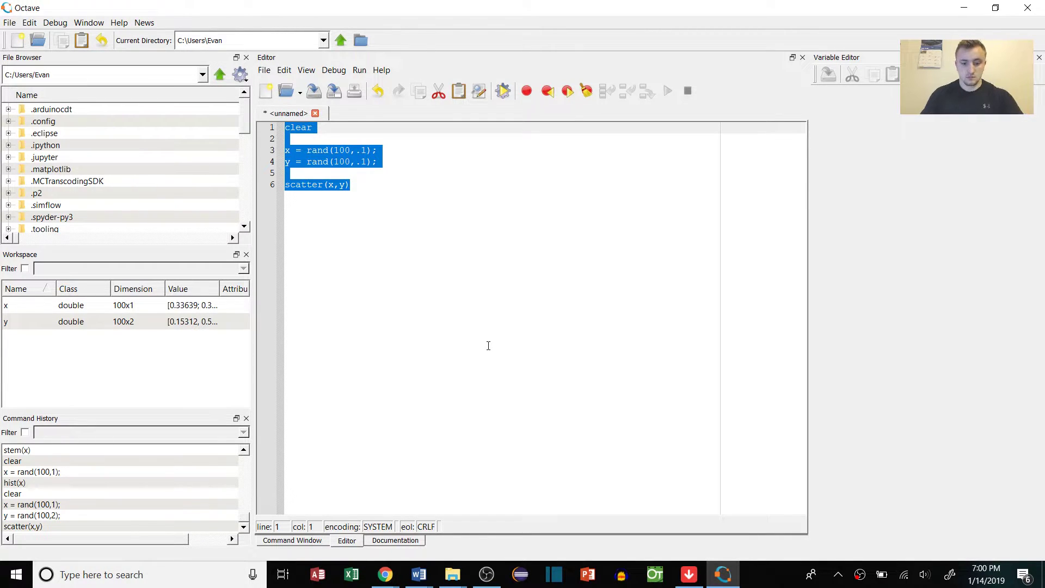
key(F5)
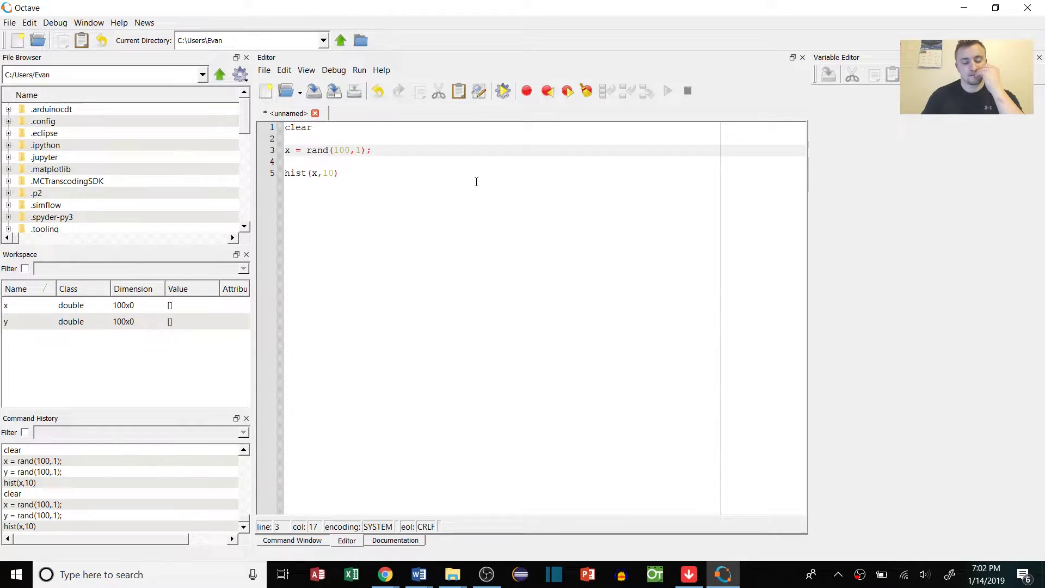
key(ctrl+a)
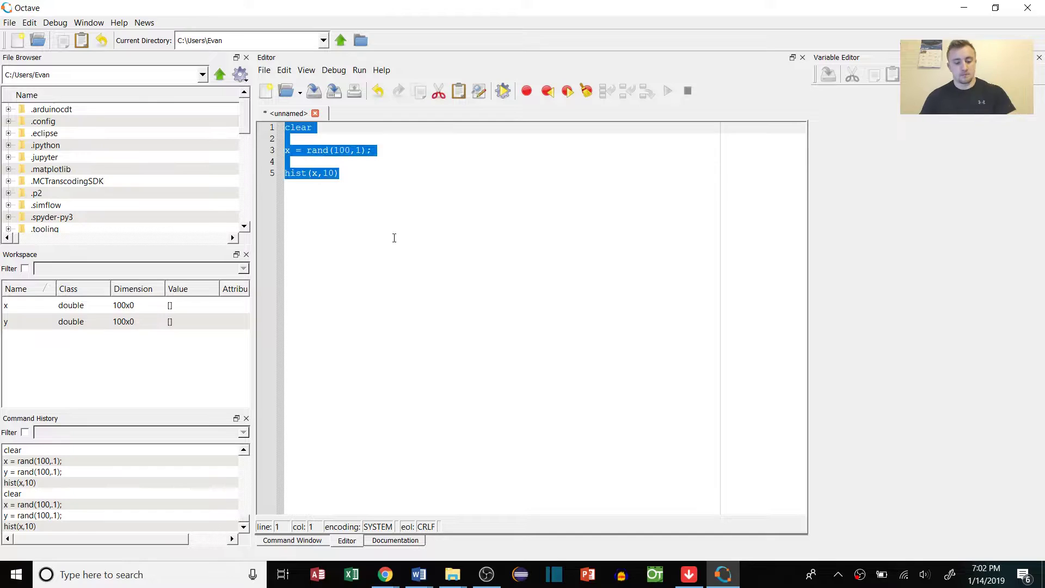
key(F9)
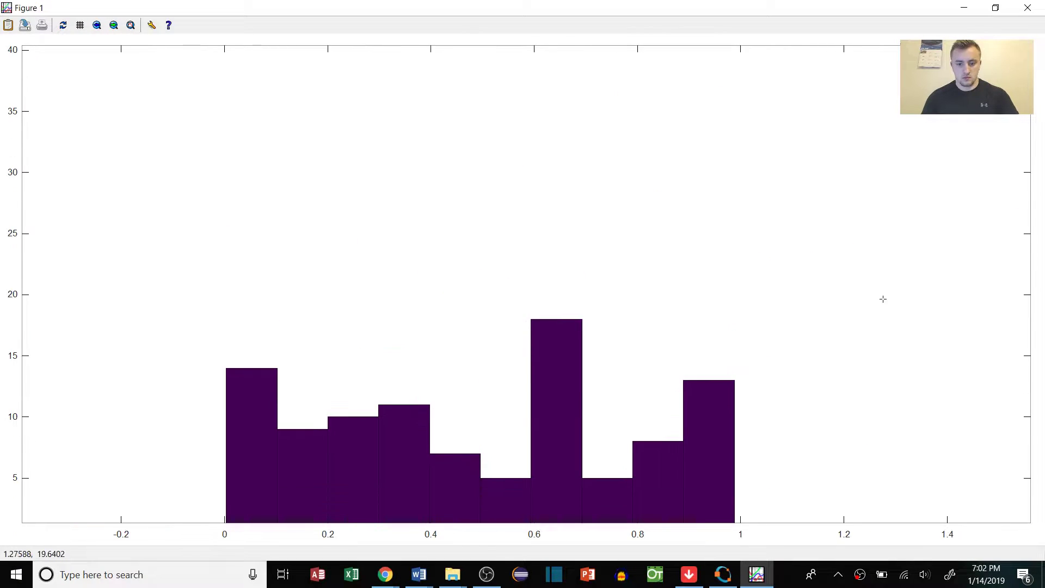
Click several histogram bars to read off their heights, including one near 0.35.
scroll(882, 300, up, 5)
click(445, 414)
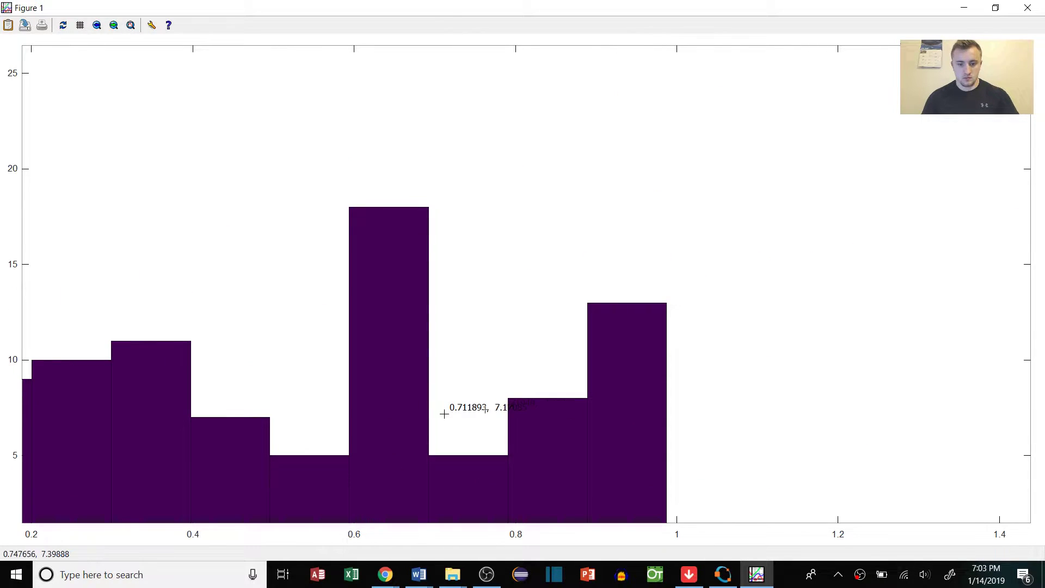
click(137, 339)
click(197, 241)
click(275, 189)
click(353, 152)
click(481, 137)
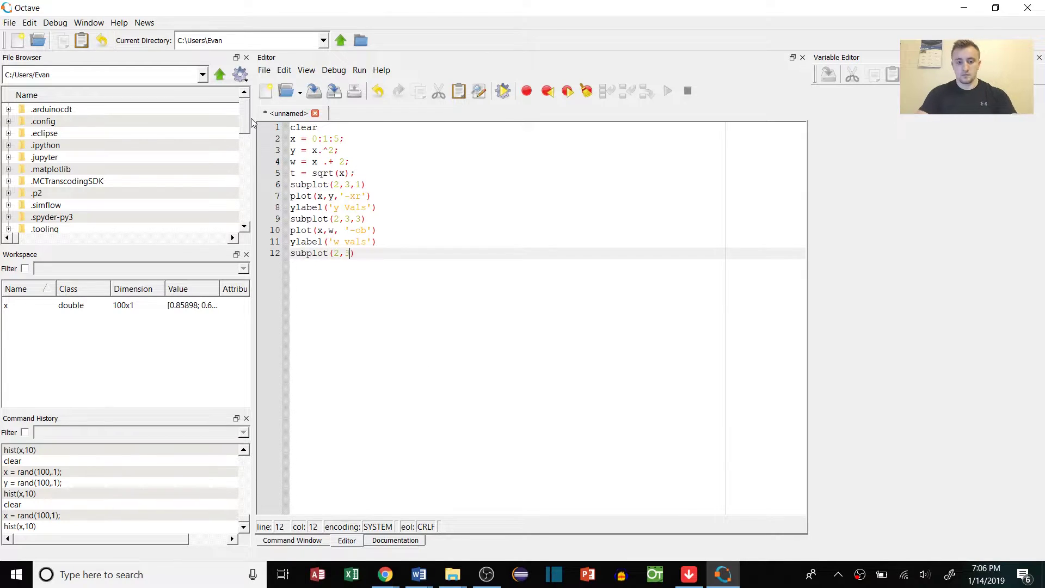
Fix the subplot(2,3,6) line, add plot(x,t,'-xg') and a ylabel line, and run the script.
key(Left)
key(Left)
key(BackSpace)
key(End)
key(Return)
text(plot(x,t,)
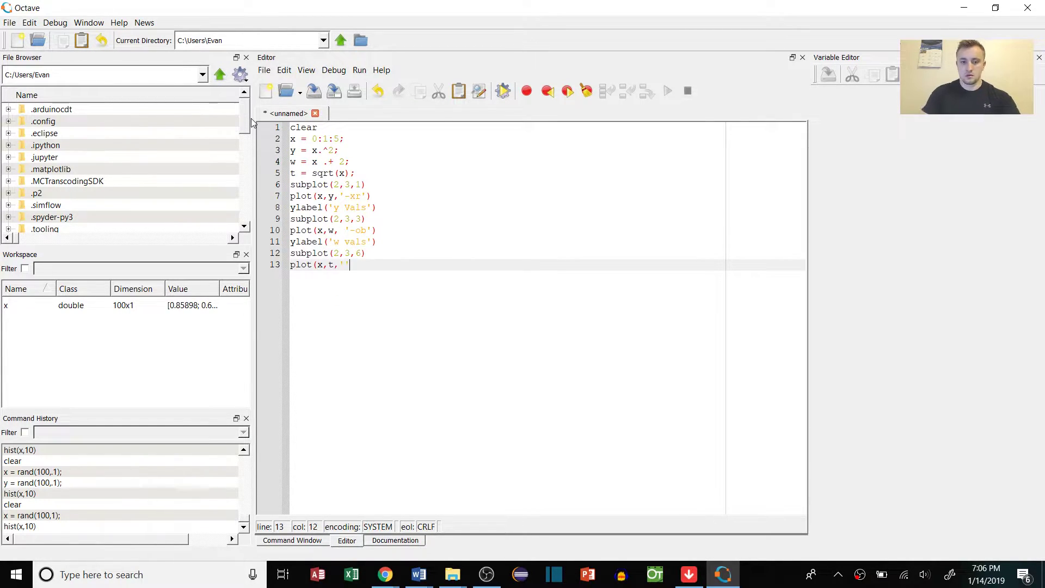
text('-xg)
key(End)
key(Return)
text(ylabel)
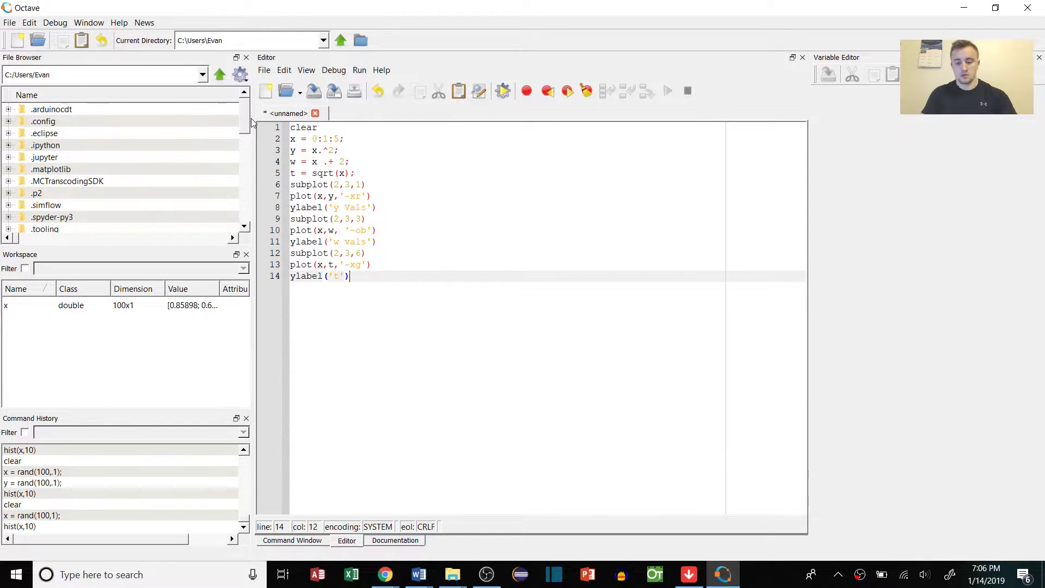
key(ctrl+a)
key(F9)
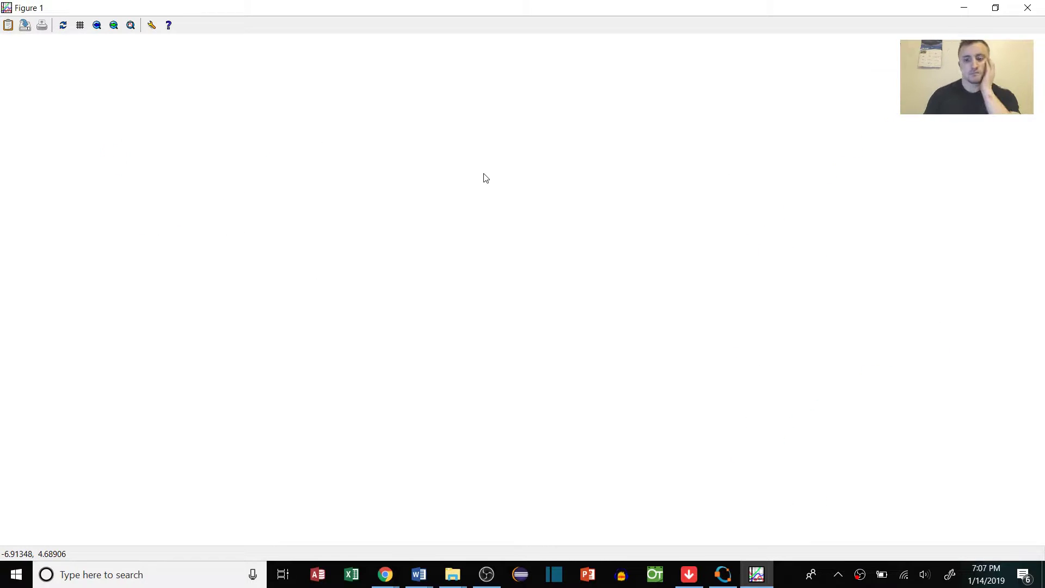
Mark a point's coordinates and pan the t subplot in Figure 1.
middle_click(262, 134)
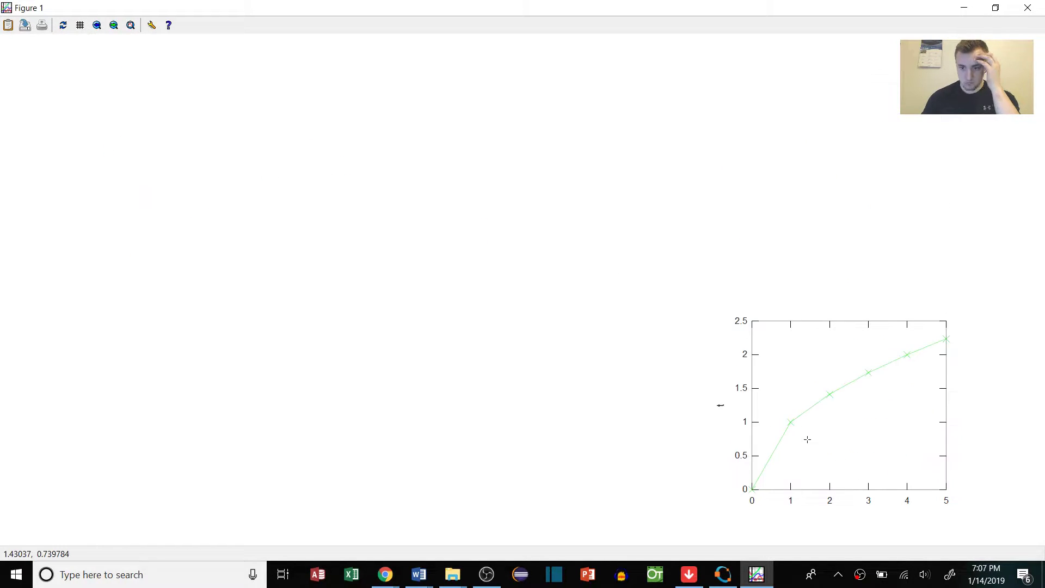
drag(804, 436, 804, 471)
click(555, 264)
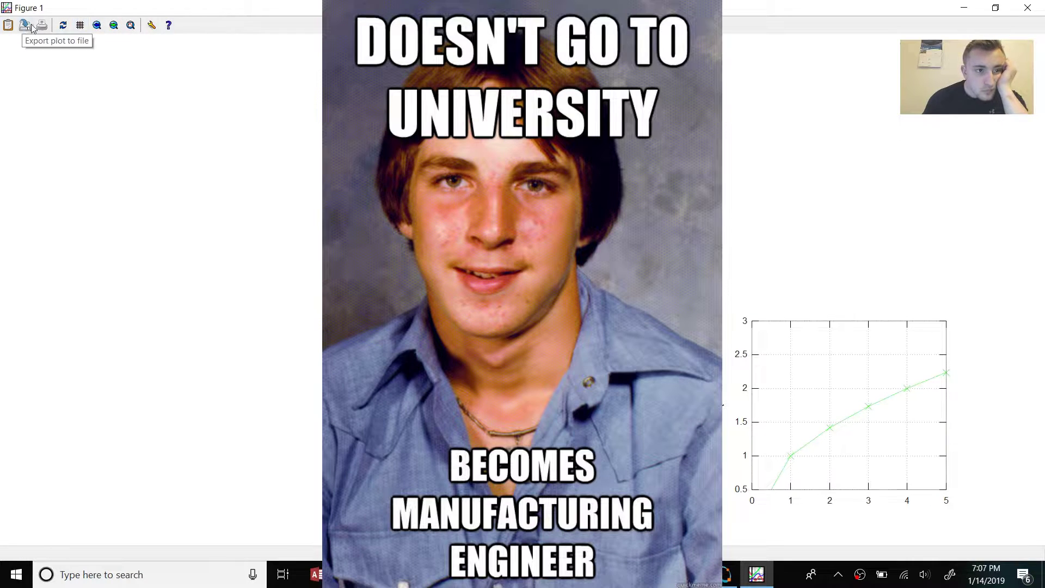
click(151, 25)
key(Escape)
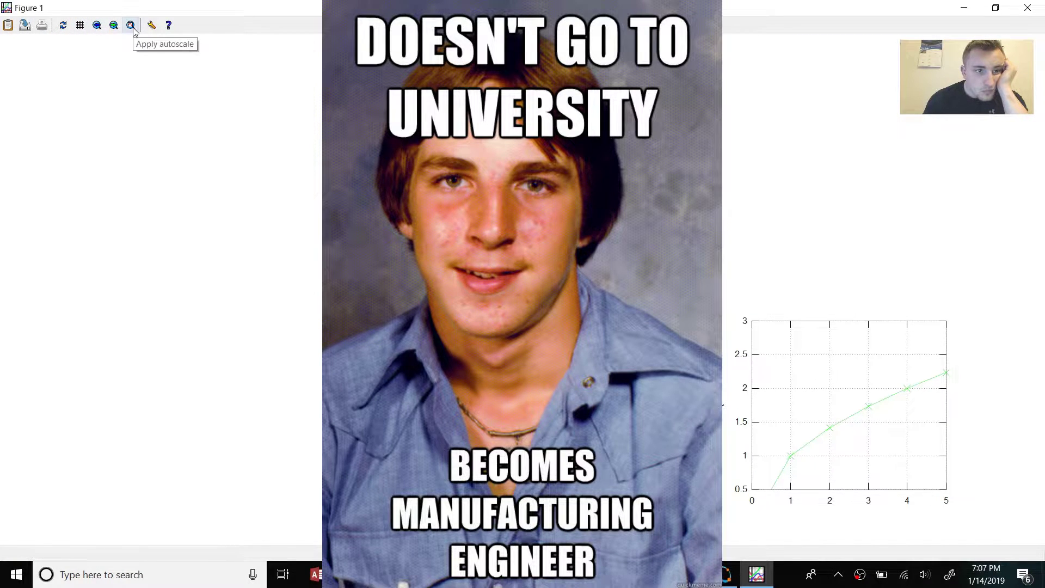
Autoscale the Figure 1 axes, then restore the figure window and close it.
click(131, 25)
drag(228, 8, 228, 63)
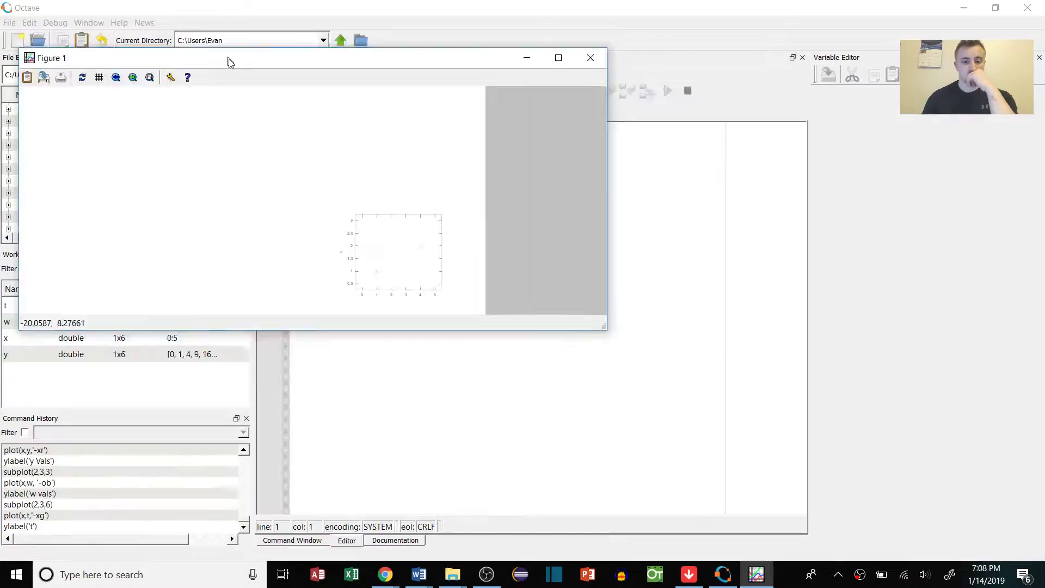
click(591, 56)
right_click(860, 573)
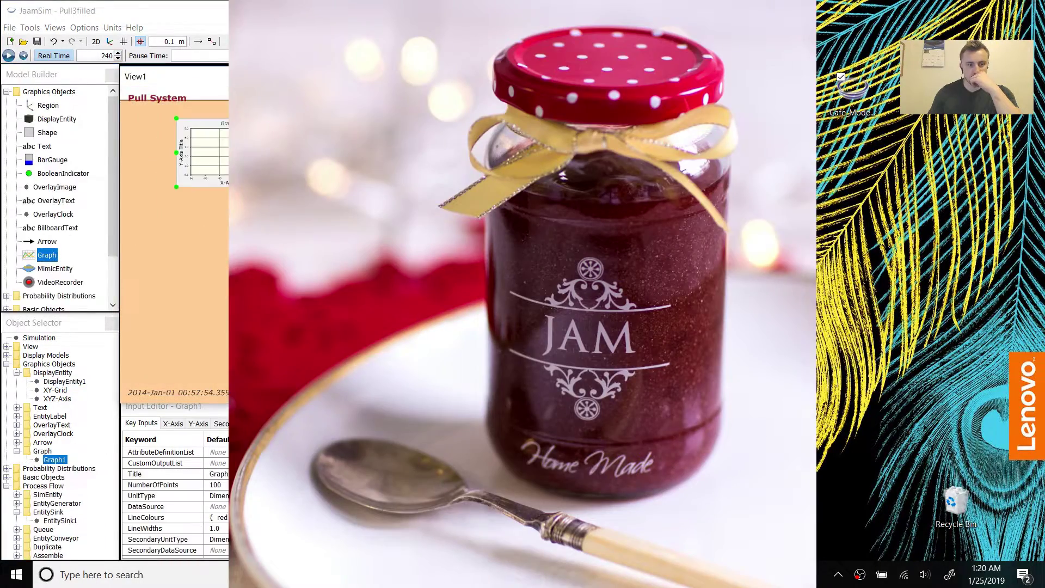
Resize Graph1 at View1's upper right and set its DataSource to [EntitySink1].Number.
drag(382, 145, 303, 145)
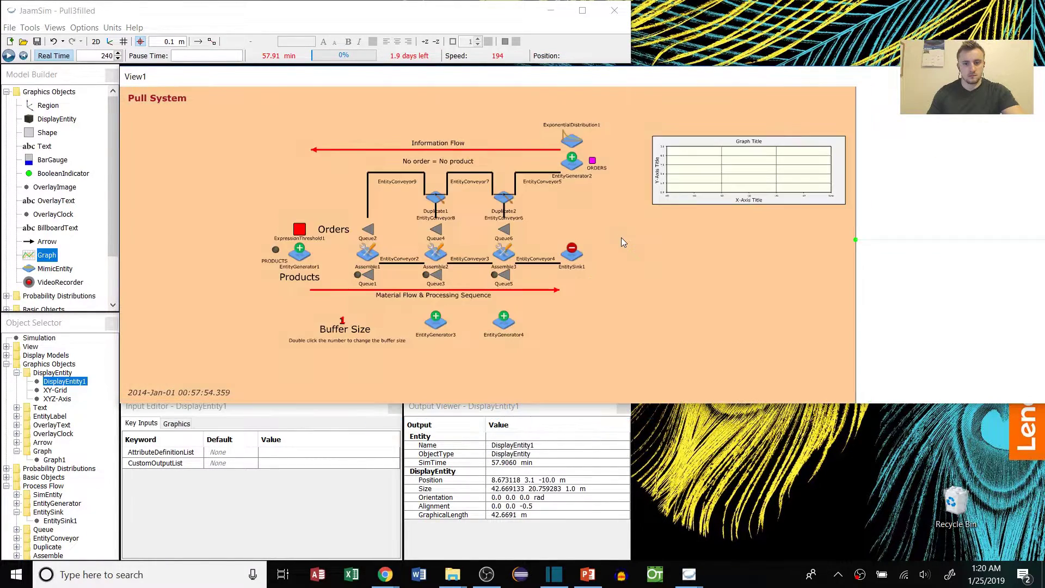
click(749, 170)
click(327, 506)
text(entitysink1].number)
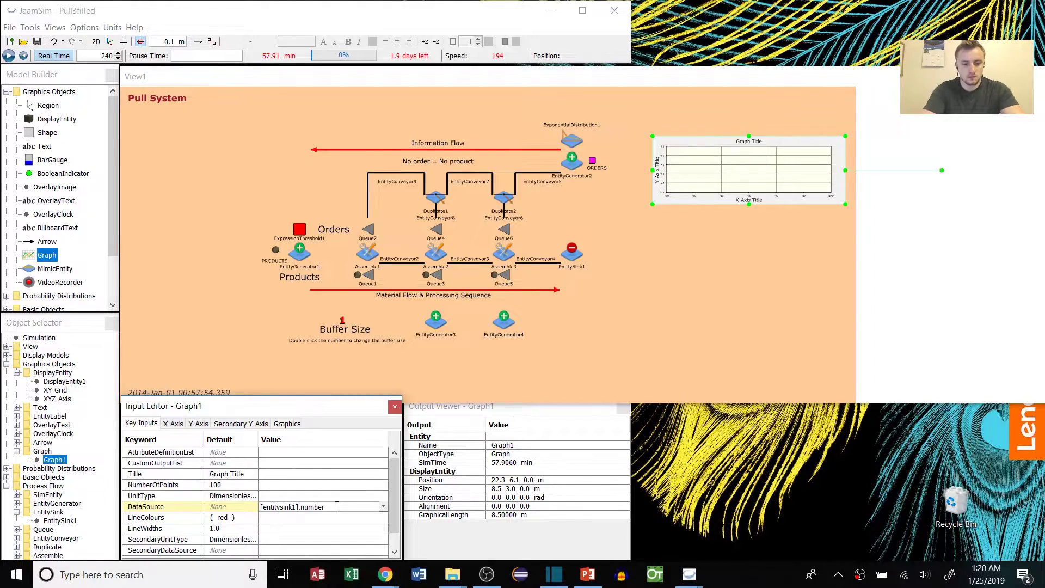
key(Return)
key(Return)
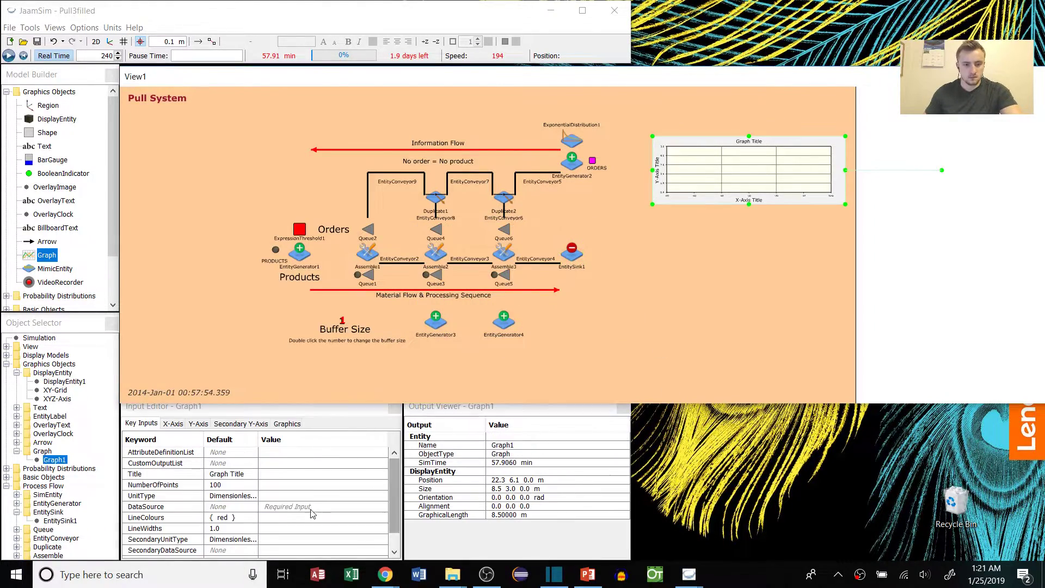
click(311, 507)
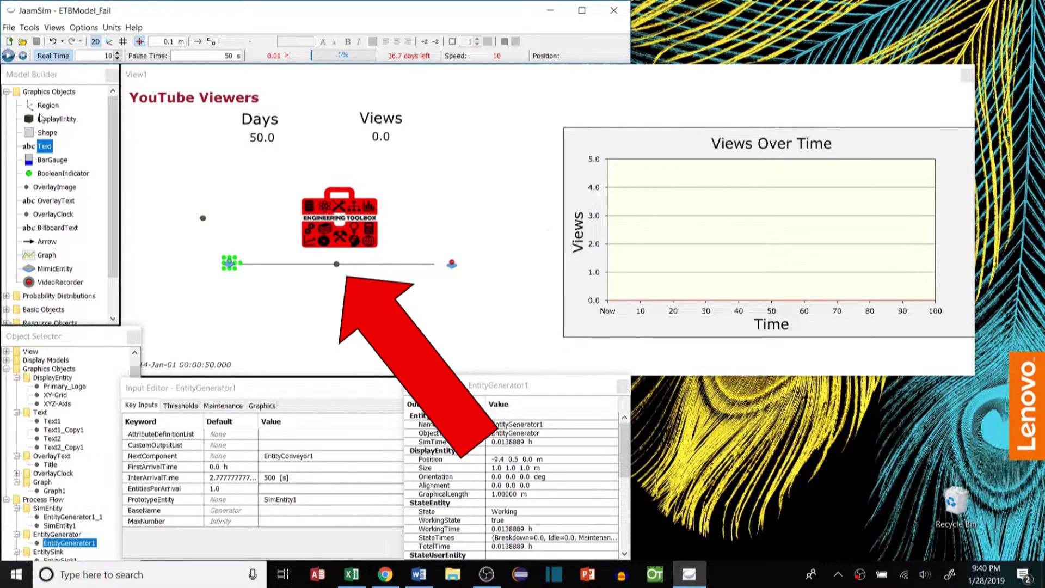
Resume the YouTube Viewers simulation and lower the Real Time speed factor.
click(8, 55)
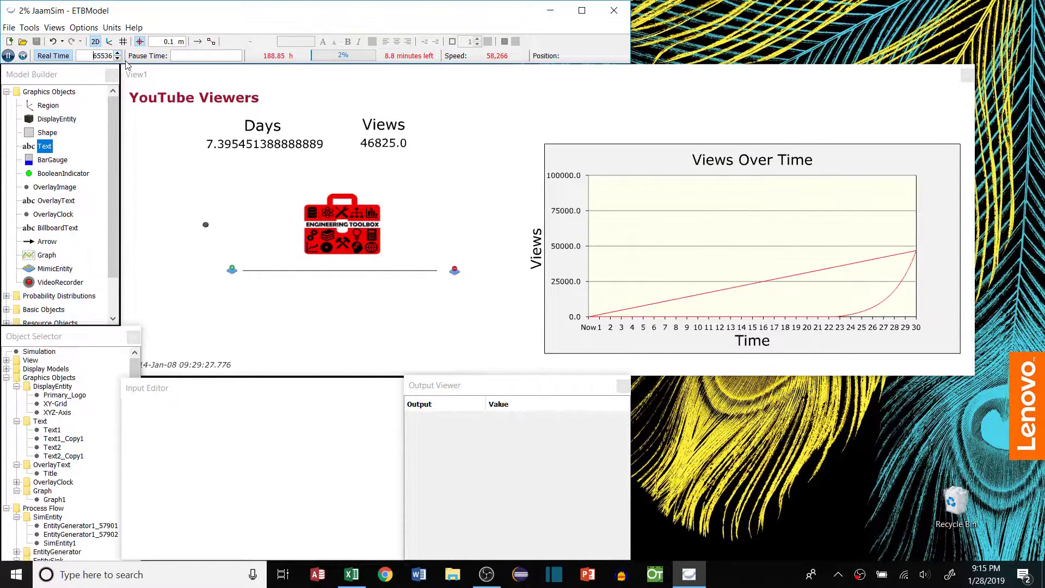
click(117, 58)
click(117, 58)
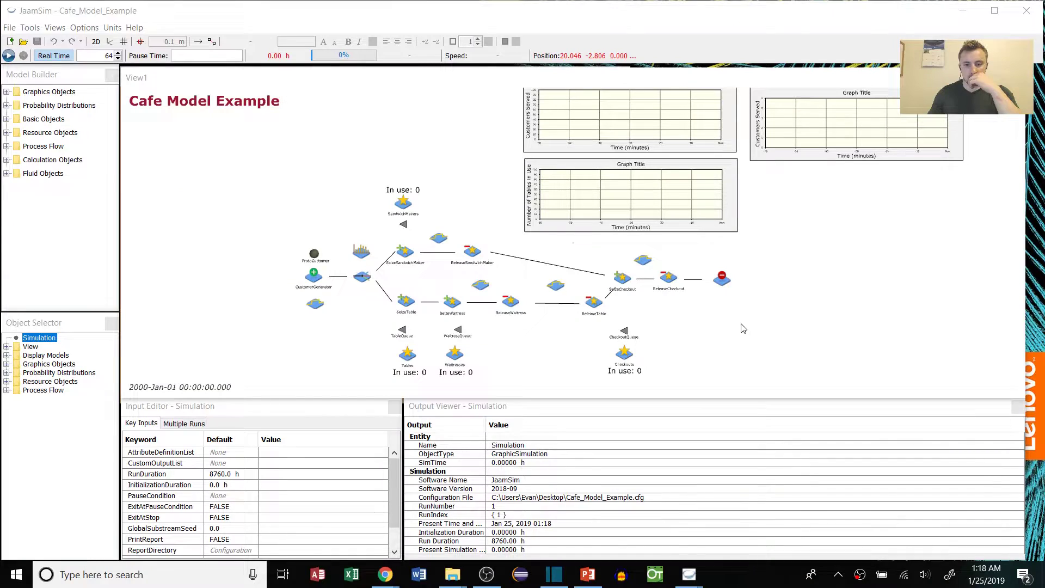
Paste a graph copy below the third graph with DataSource { [SandwichMakers].UnitsInUse }.
key(ctrl+v)
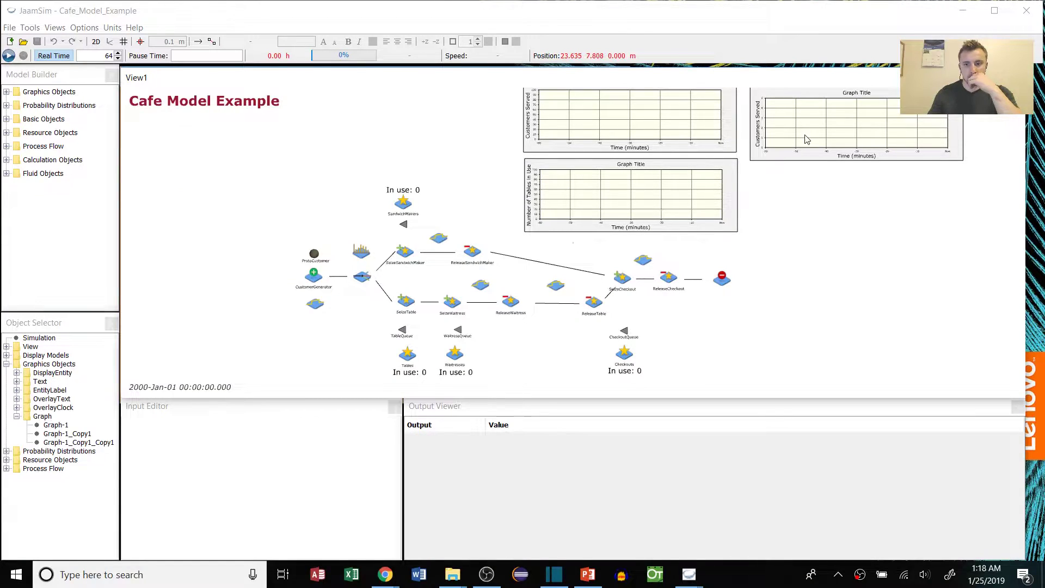
drag(906, 177, 810, 228)
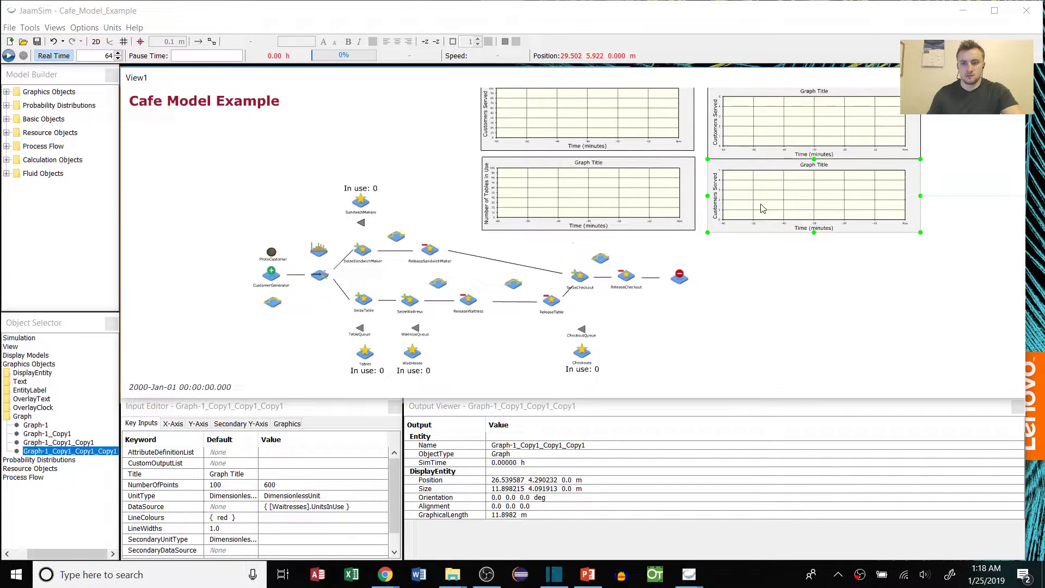
click(290, 507)
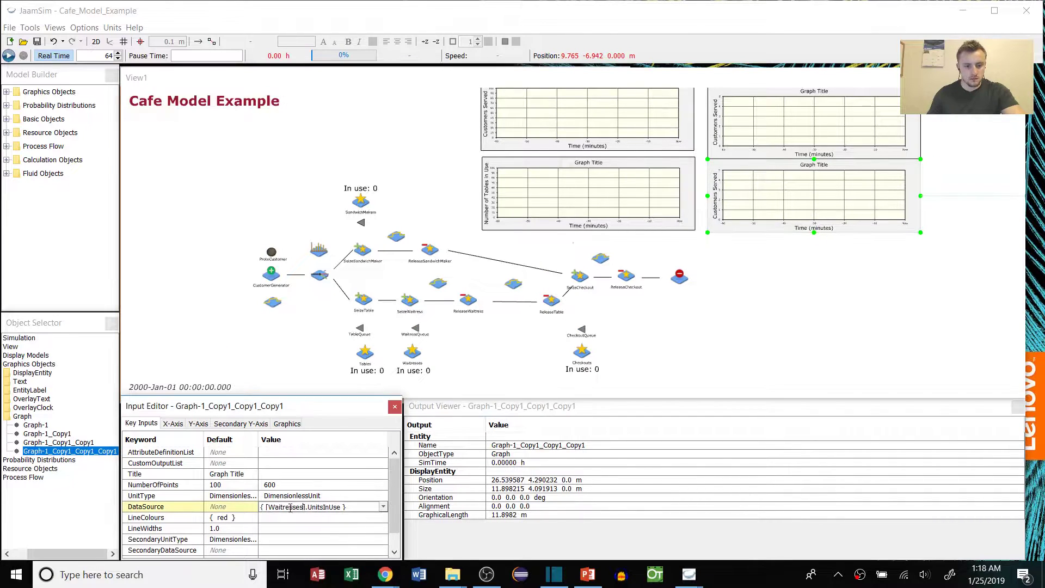
text(SandwichMake)
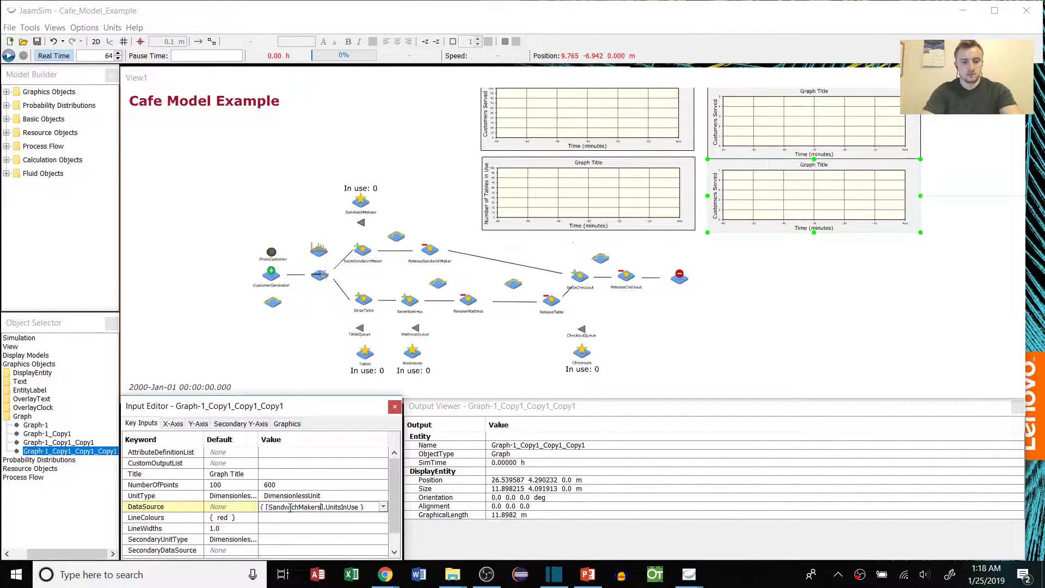
key(Return)
click(756, 269)
Run the cafe simulation, save the model, and settle the real-time factor at 64.
click(8, 56)
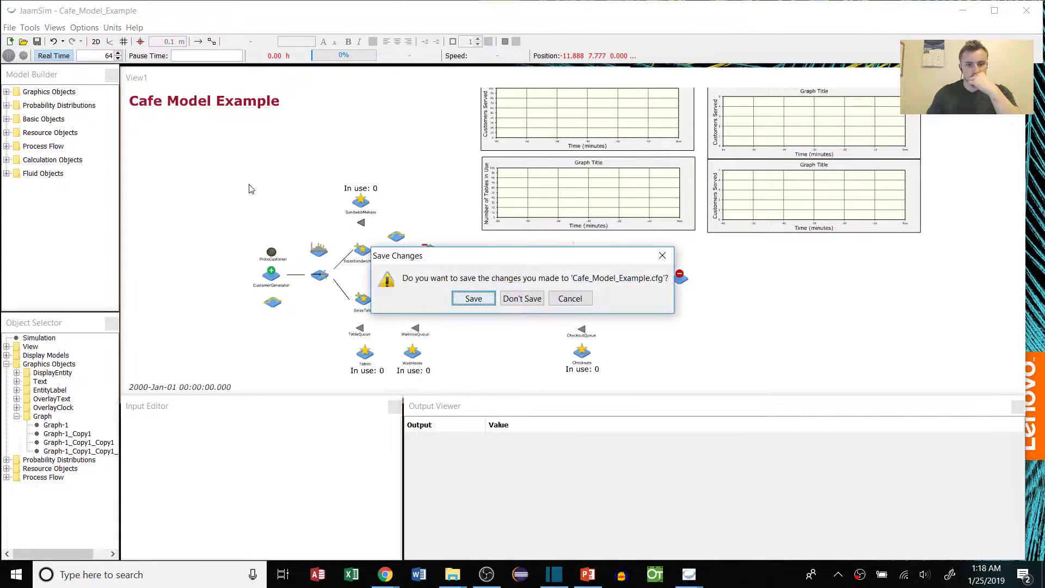
click(470, 296)
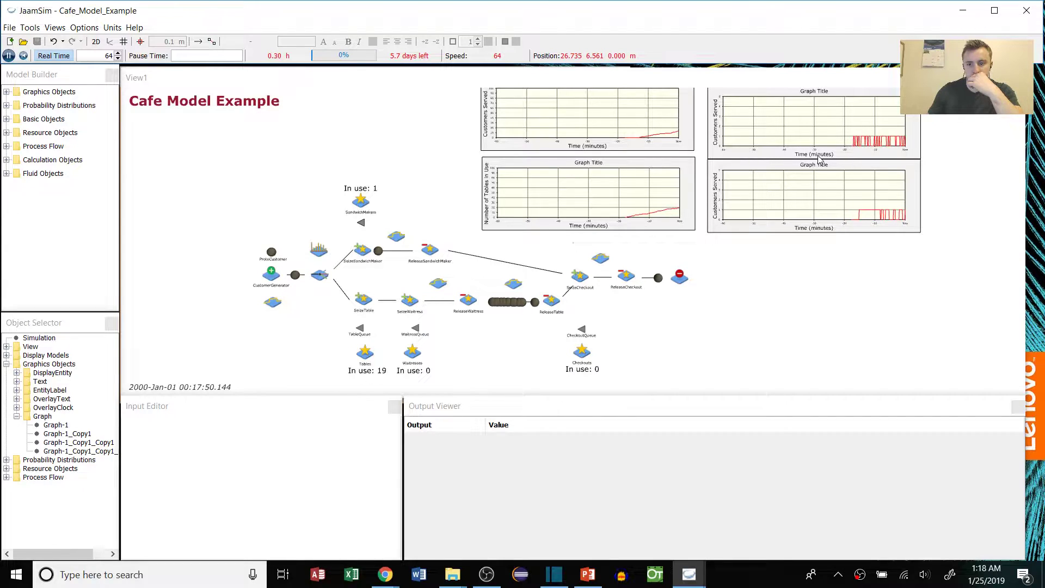
click(118, 53)
click(118, 53)
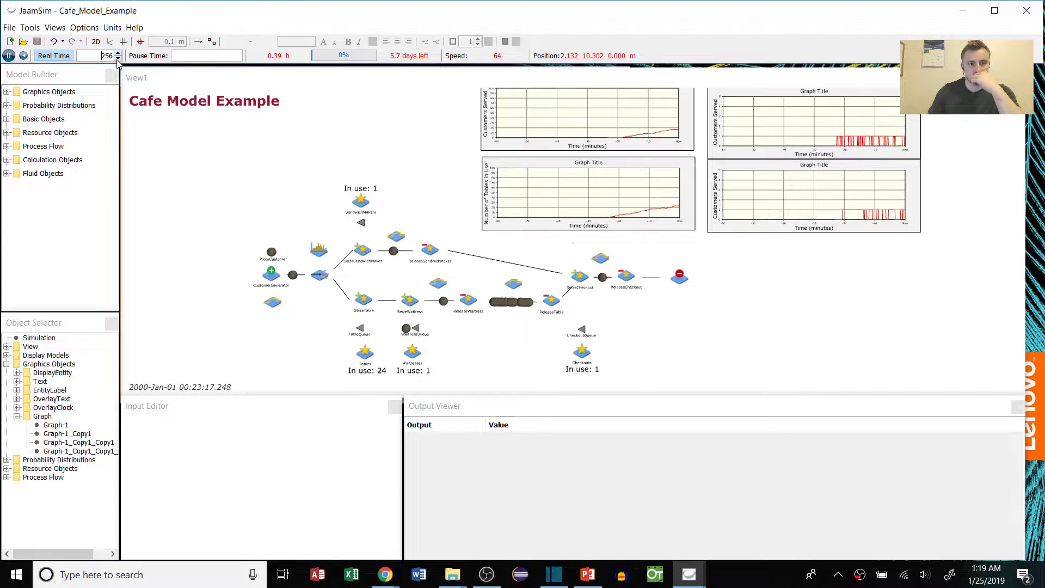
click(118, 58)
click(117, 57)
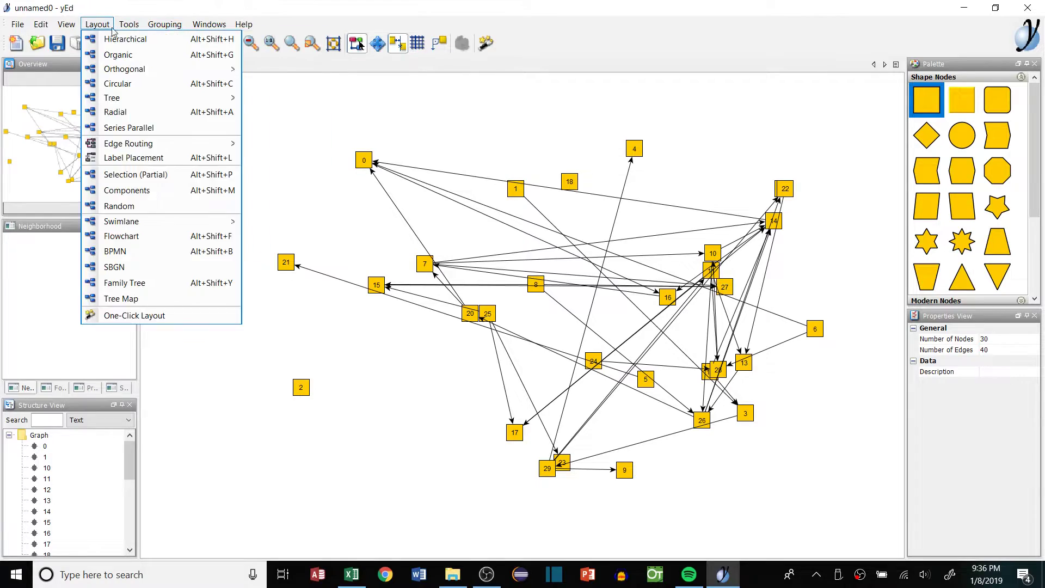
Apply the hierarchical and then the organic layout to the grid graph, nudging node 26.
click(118, 38)
click(428, 441)
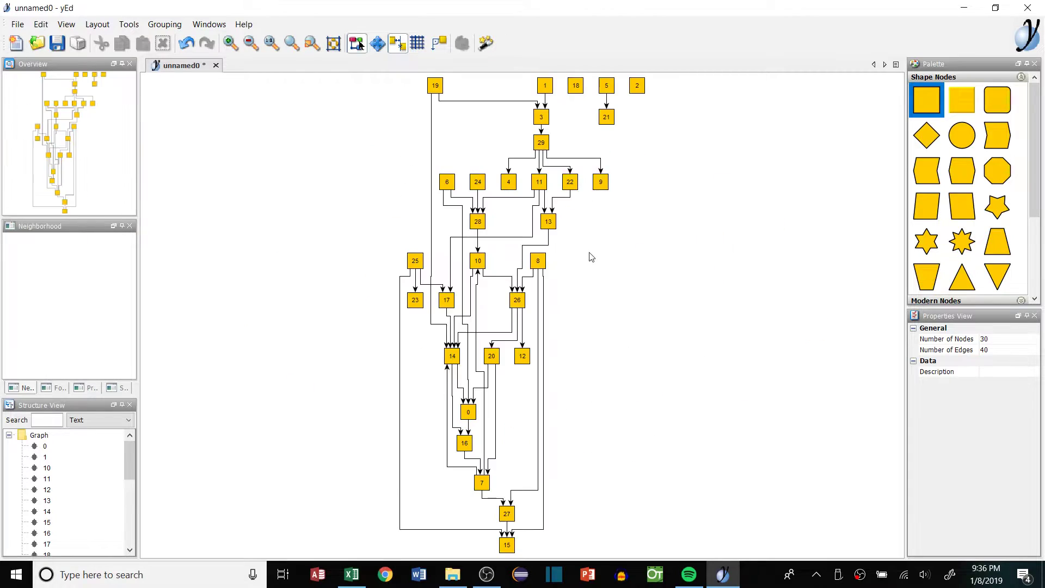
click(97, 24)
click(126, 54)
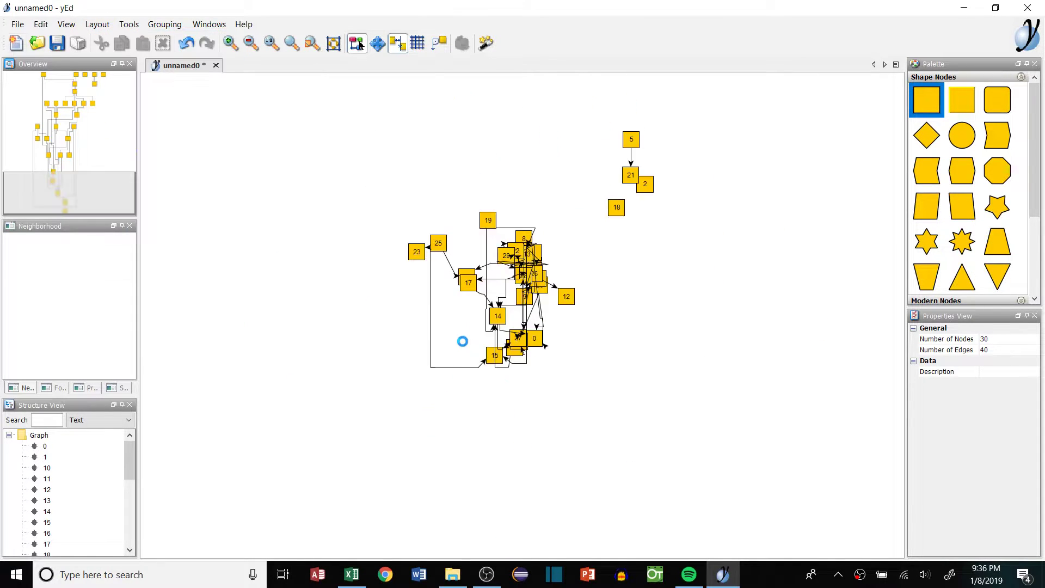
mouse_move(530, 266)
mouse_down()
mouse_move(327, 289)
mouse_move(520, 256)
mouse_up()
Apply the circular layout, then the directed tree layout.
click(98, 24)
click(117, 83)
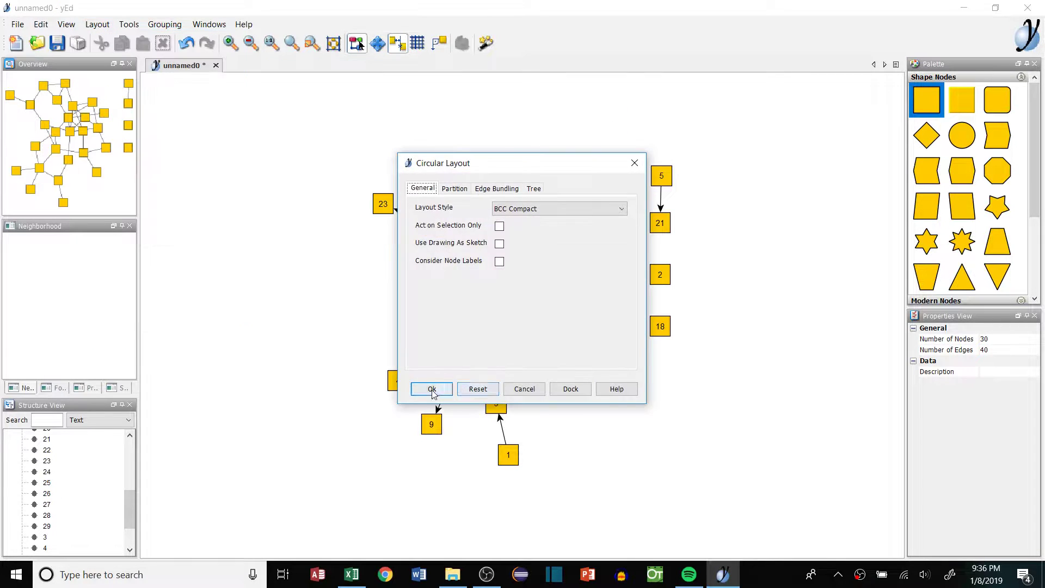
click(429, 390)
click(98, 24)
mouse_move(201, 105)
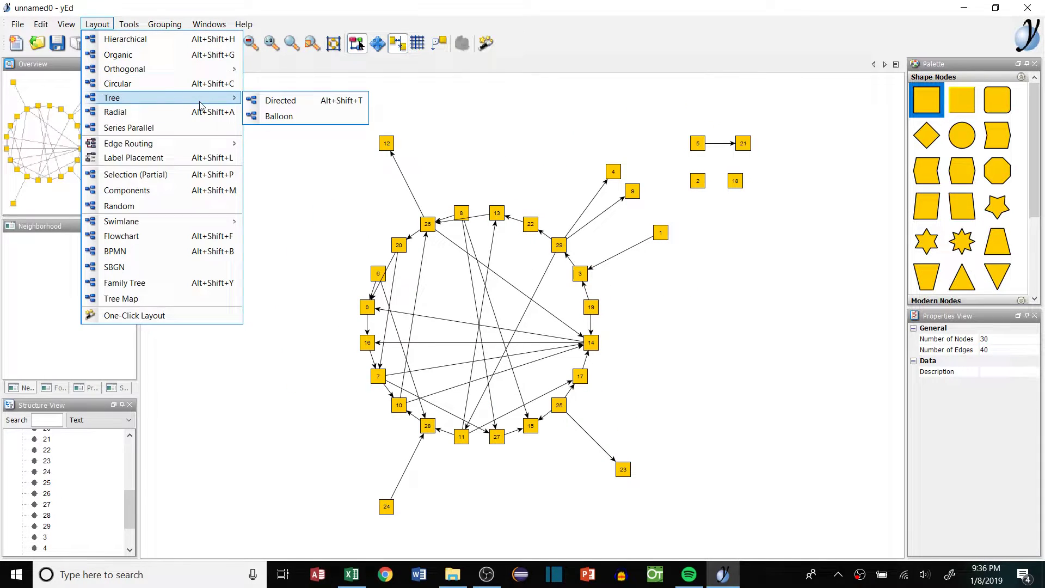
click(280, 100)
click(430, 411)
Apply the series-parallel, random and flowchart layouts in turn.
click(97, 24)
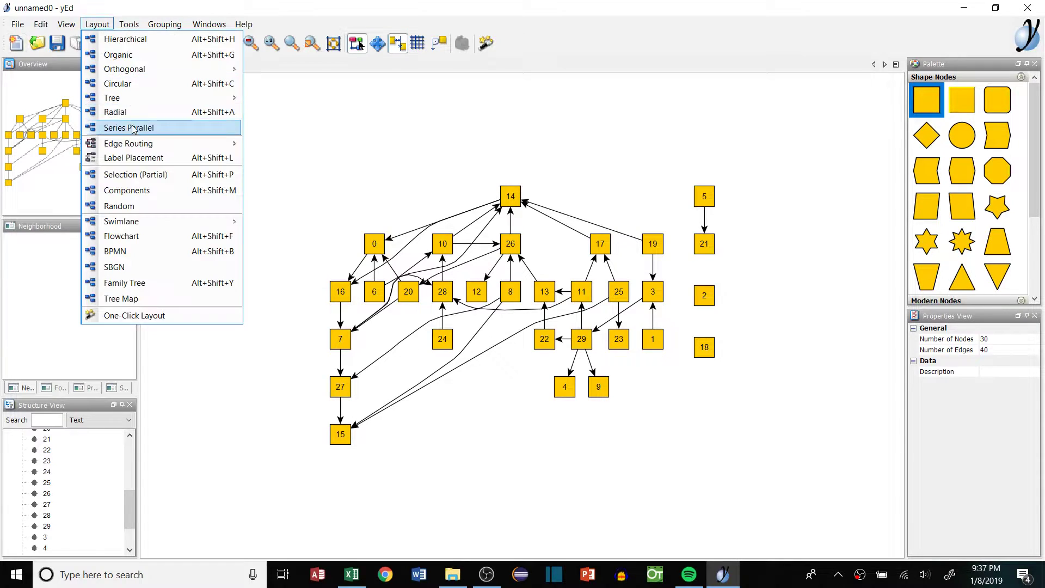
click(128, 128)
click(434, 406)
click(98, 24)
click(119, 206)
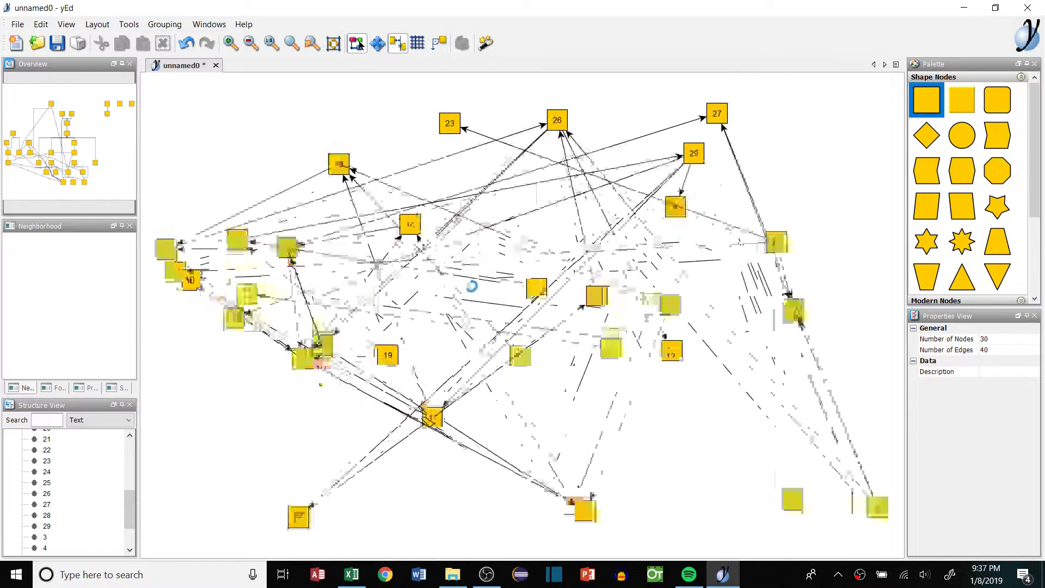
click(97, 24)
click(122, 236)
click(432, 543)
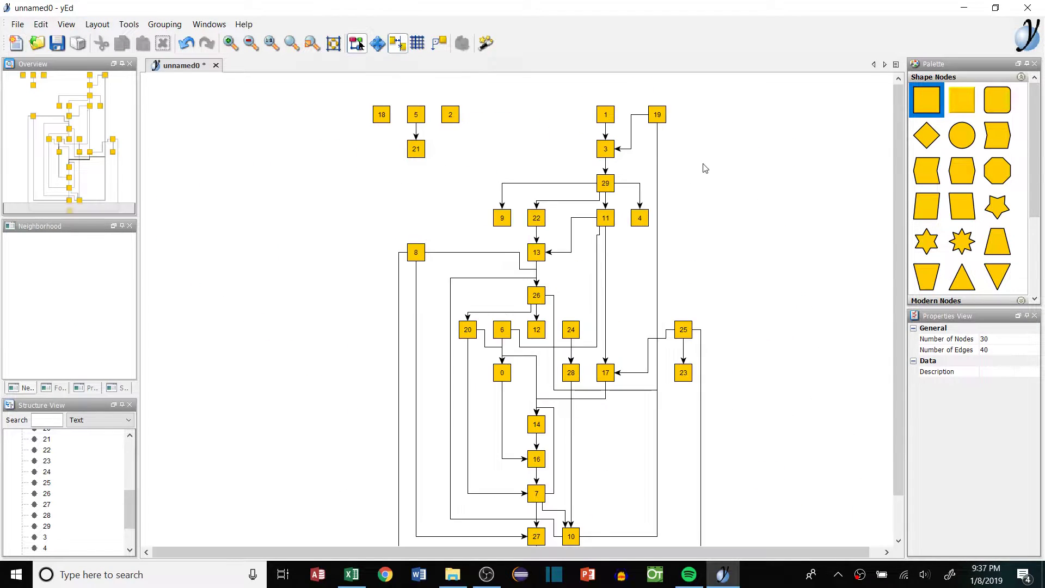
Apply the family tree layout to the graph twice.
click(95, 24)
click(125, 282)
click(428, 411)
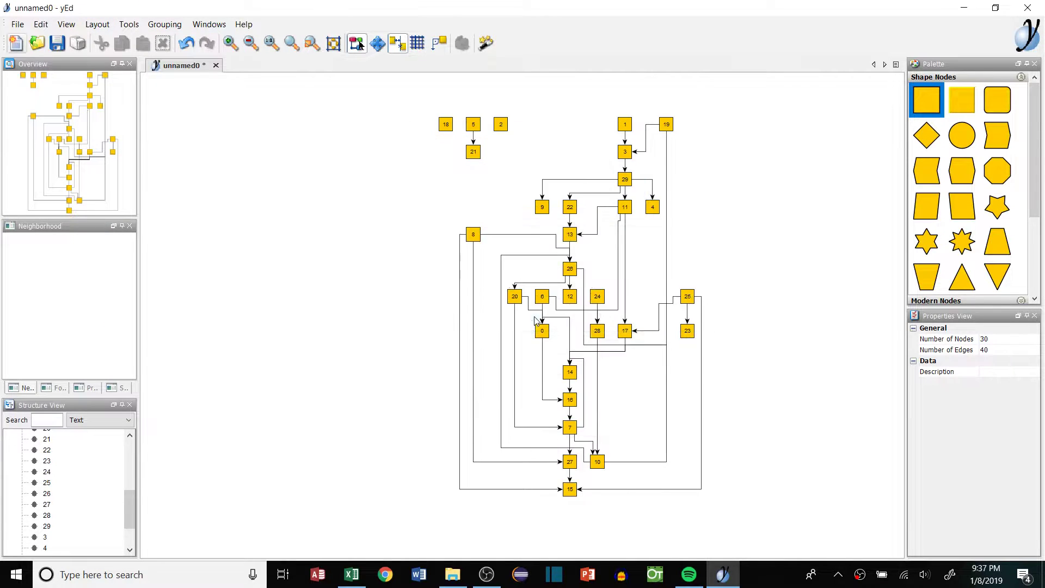
click(98, 24)
click(124, 282)
click(427, 410)
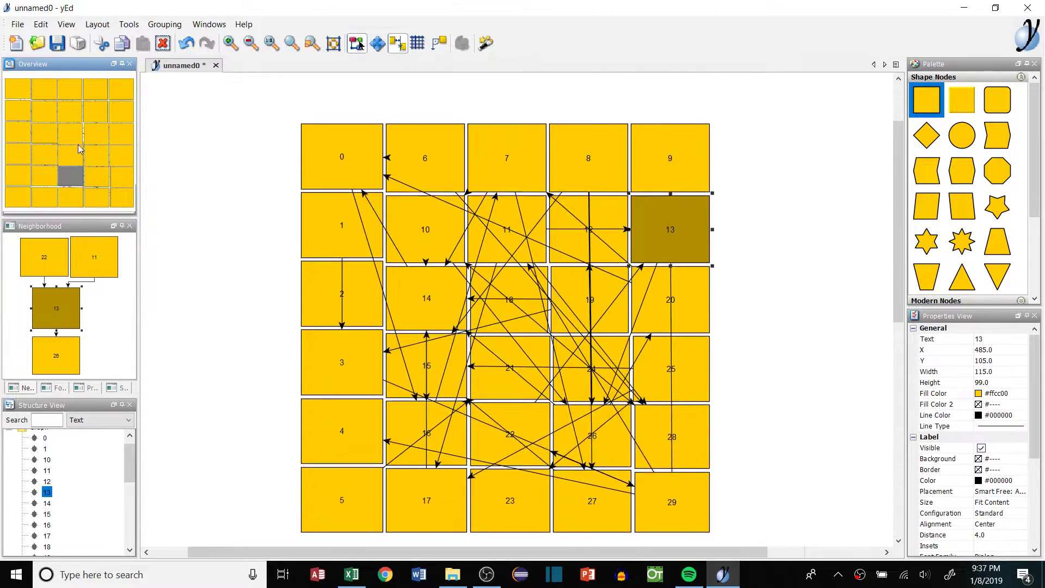
Select nodes 2 and 14, step through neighbours in the Neighborhood panel, then fit the graph.
click(342, 278)
click(426, 284)
click(36, 286)
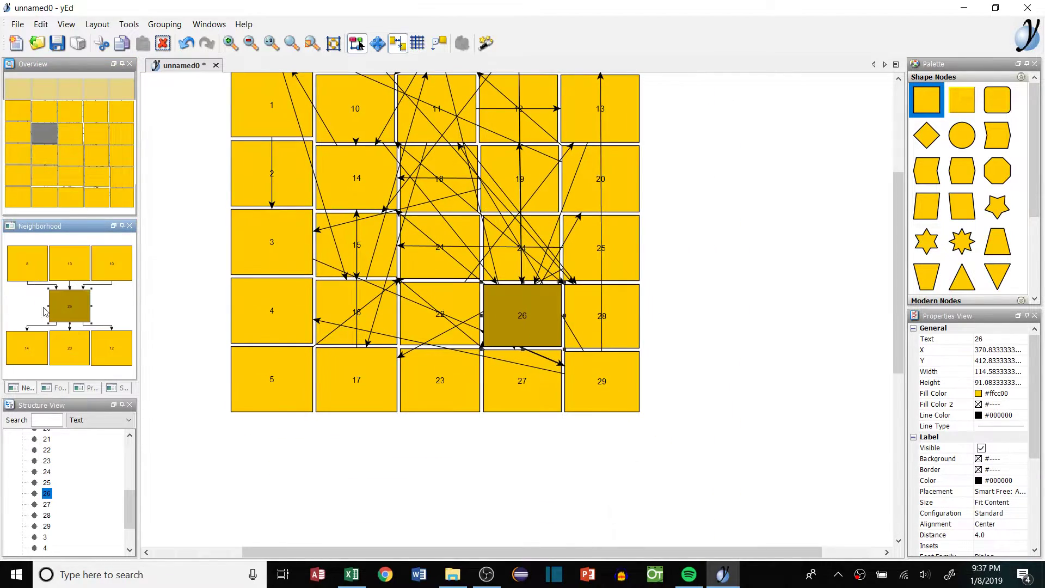
drag(138, 252, 233, 252)
click(126, 303)
click(129, 355)
click(97, 361)
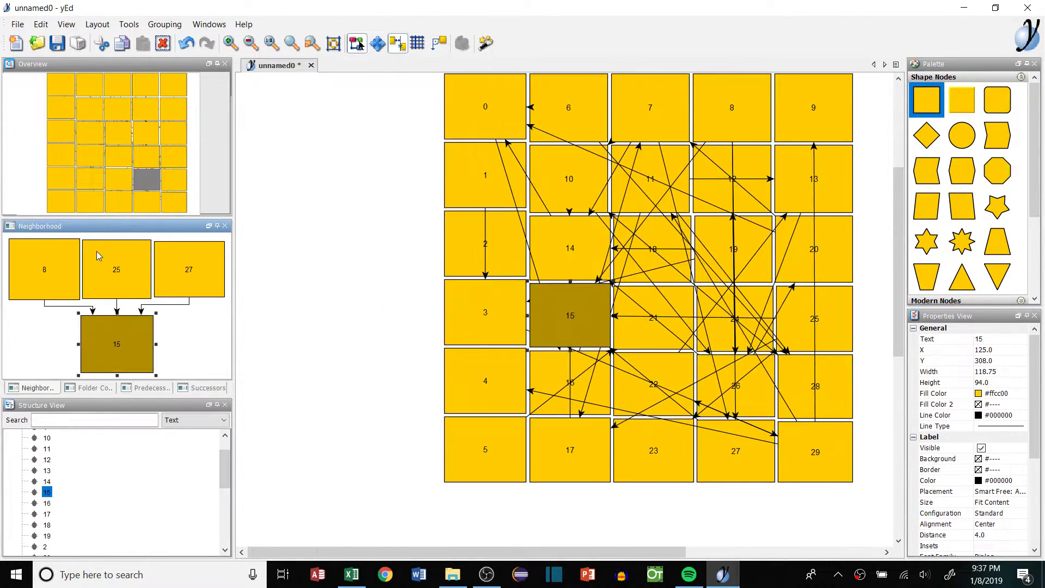
click(329, 211)
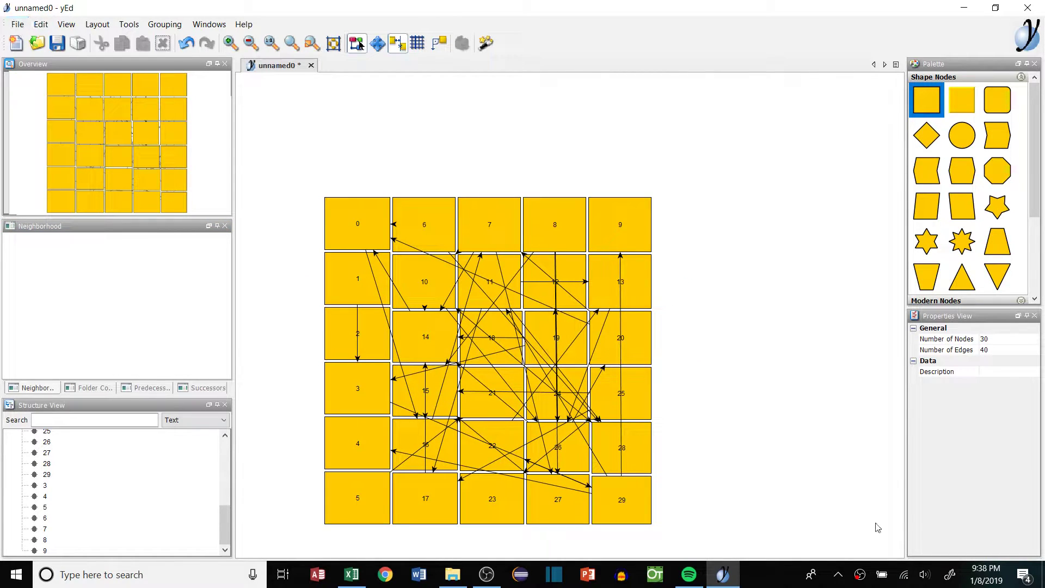
right_click(860, 575)
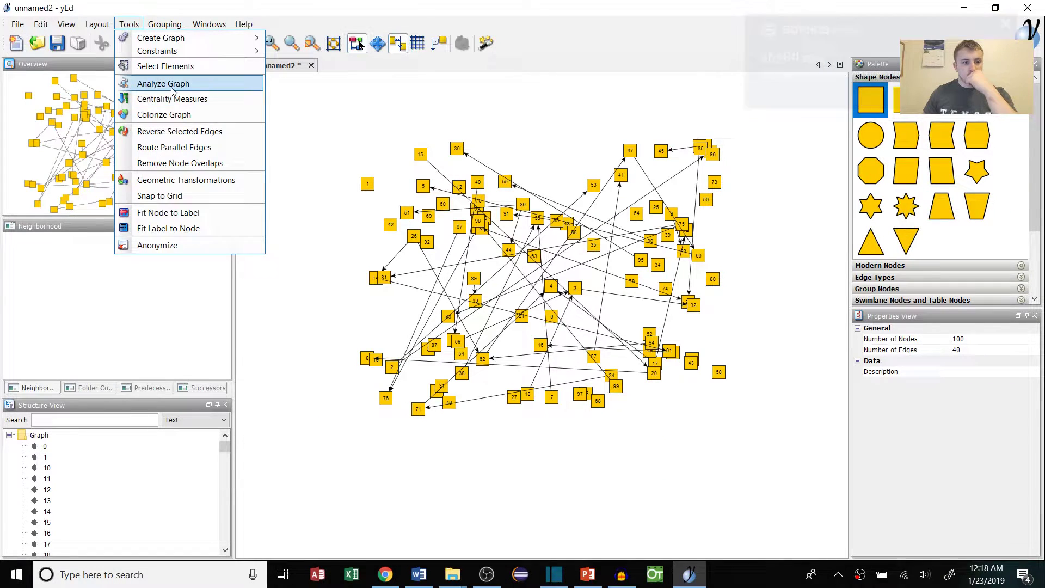
Colour and size the nodes by centrality using the result presentation options.
click(163, 98)
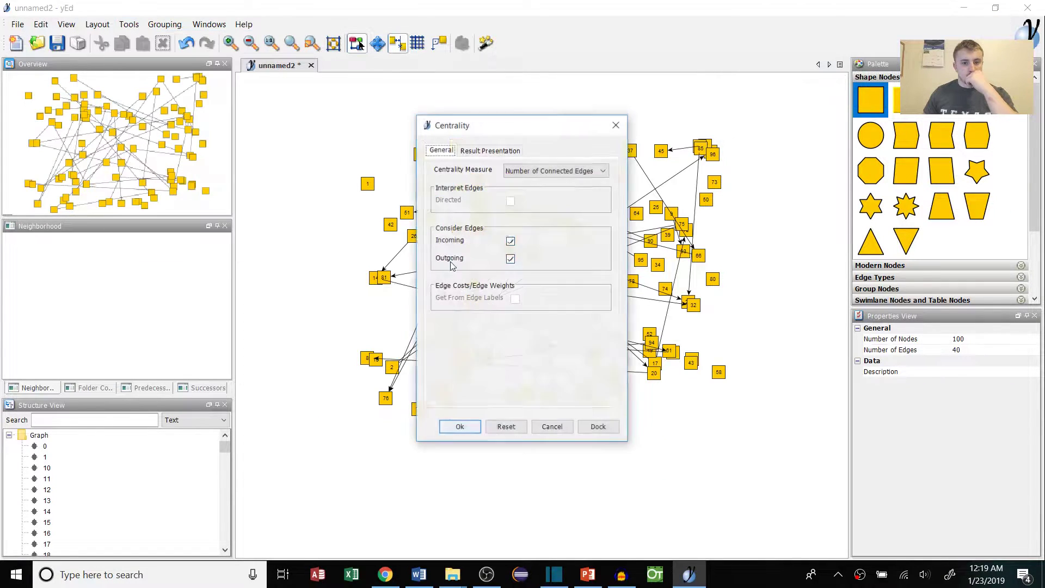
click(490, 150)
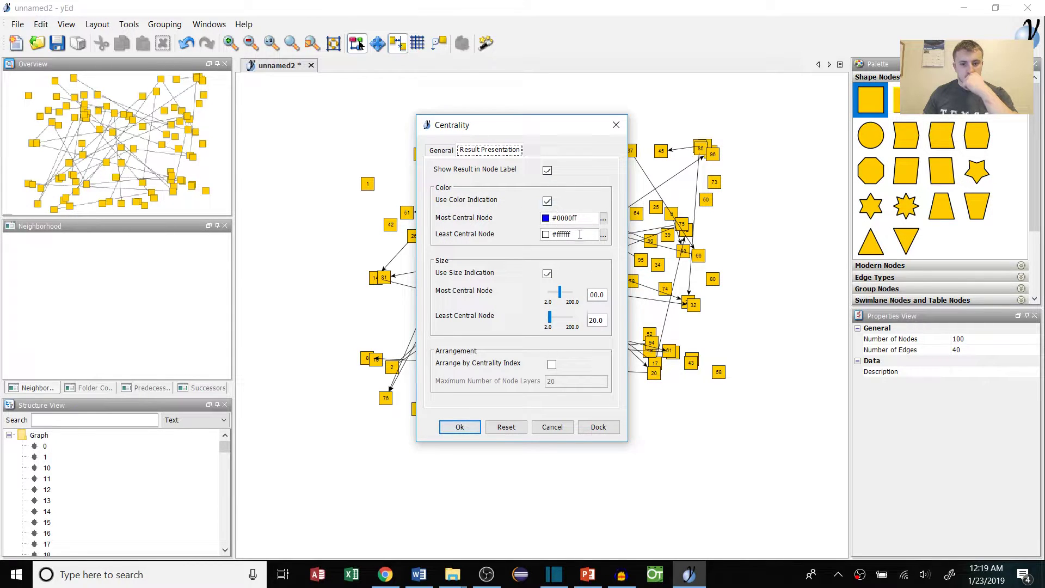
click(468, 427)
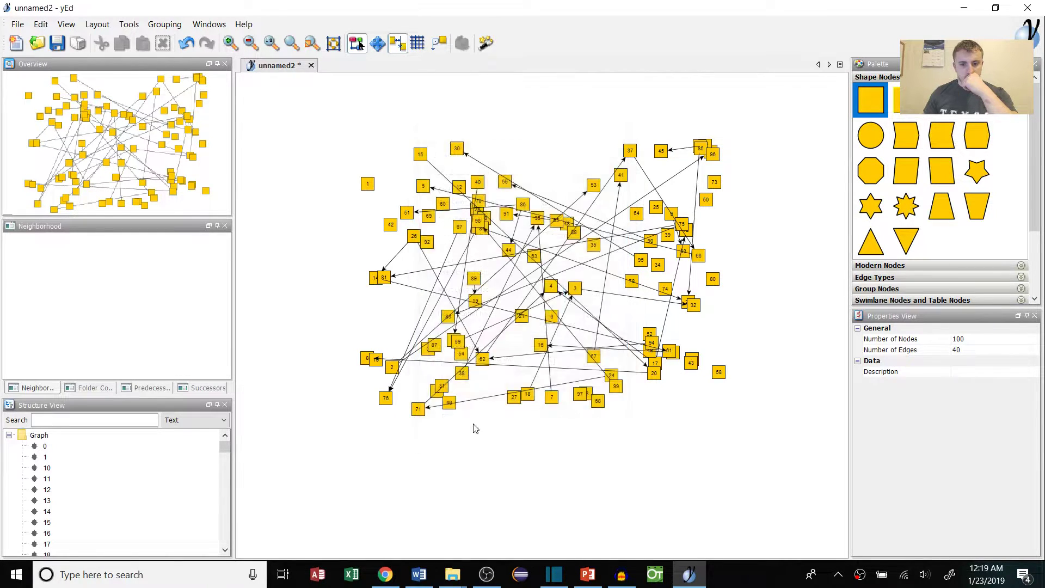
click(129, 24)
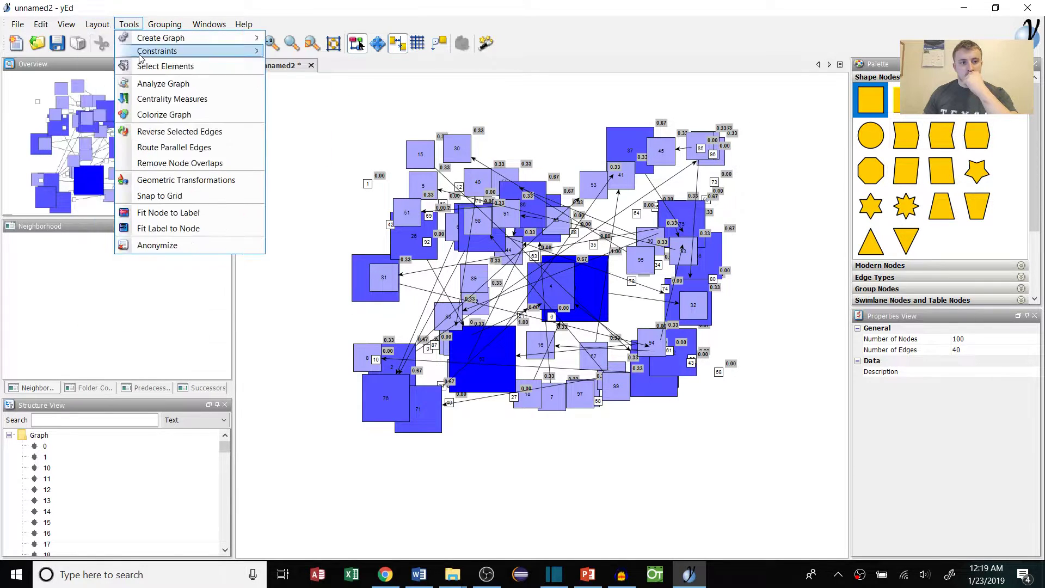
Rearrange the 100-node graph with a different layout.
click(97, 24)
click(117, 81)
click(427, 387)
scroll(599, 327, down, 2)
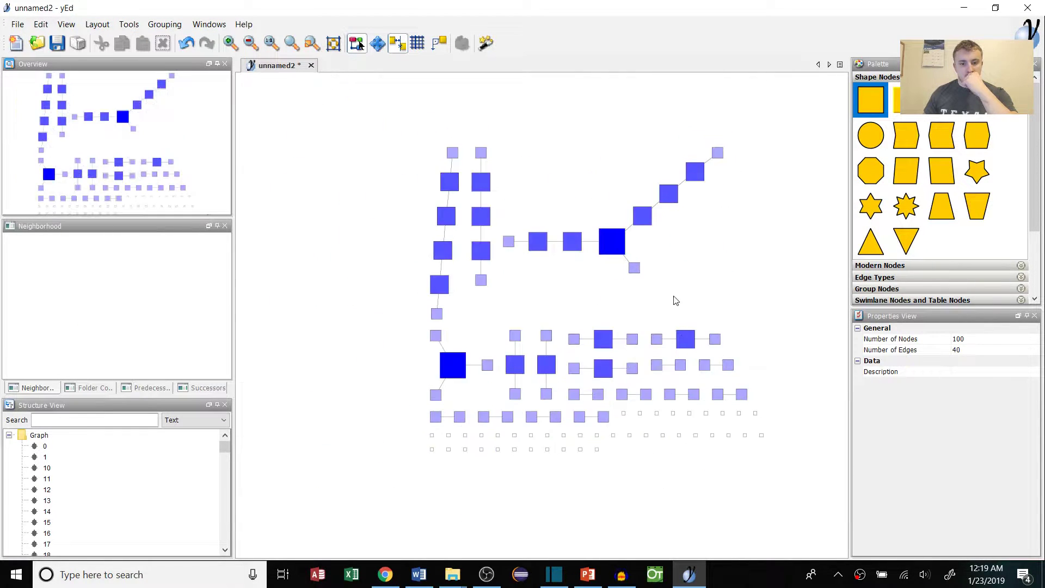
scroll(653, 326, up, 3)
scroll(544, 348, down, 2)
scroll(436, 257, down, 2)
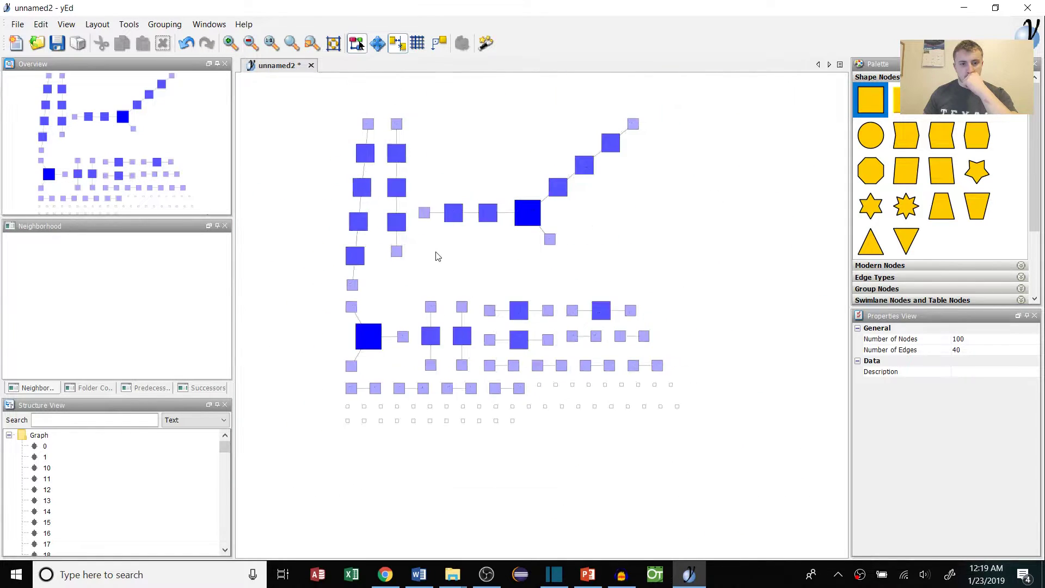
scroll(459, 252, up, 2)
Arrange the graph with the Tree > Directed layout.
click(129, 24)
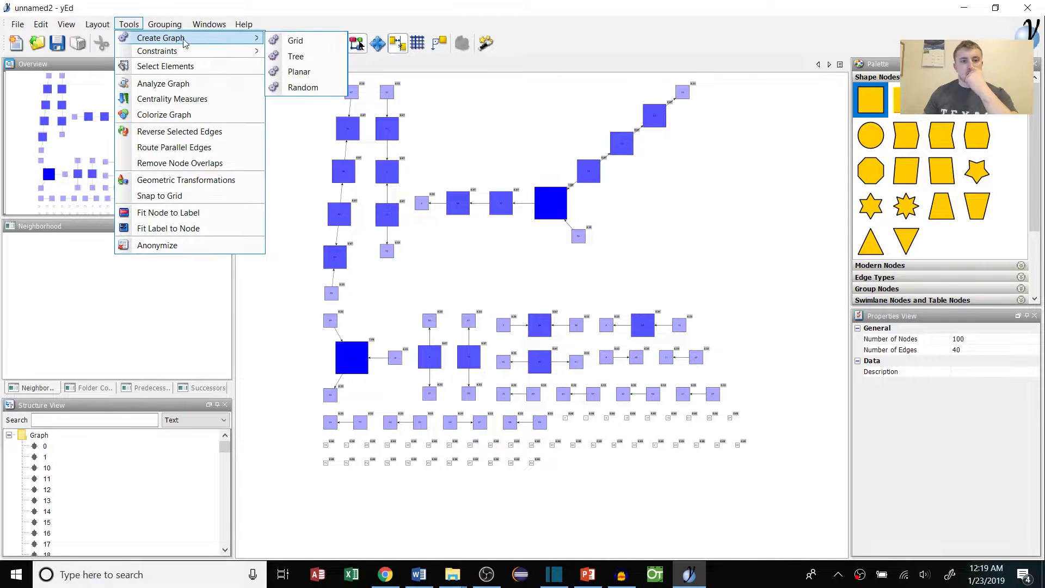
mouse_move(98, 24)
mouse_move(130, 96)
click(280, 98)
click(438, 413)
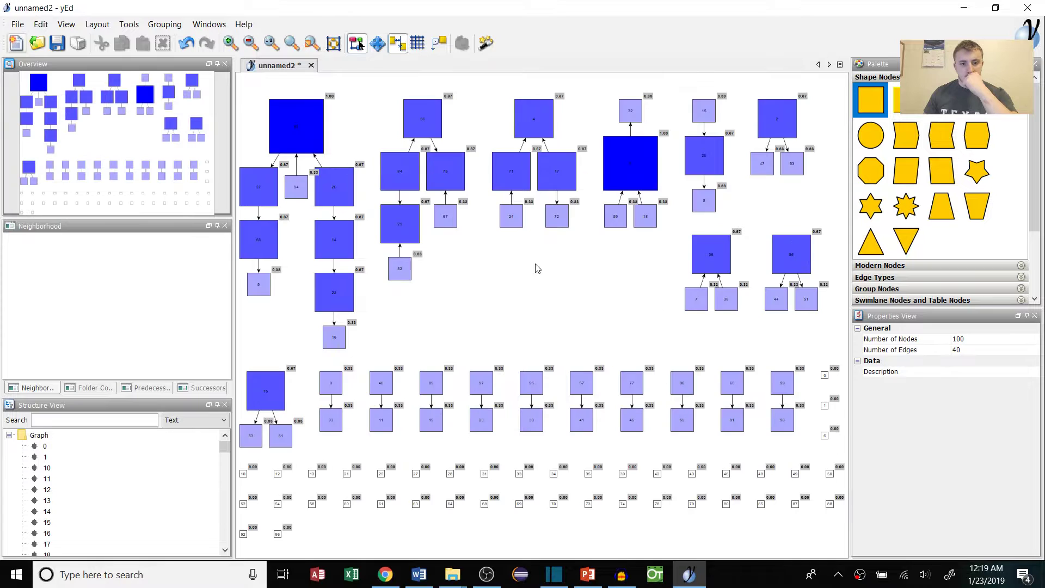
scroll(366, 330, up, 2)
scroll(366, 330, down, 2)
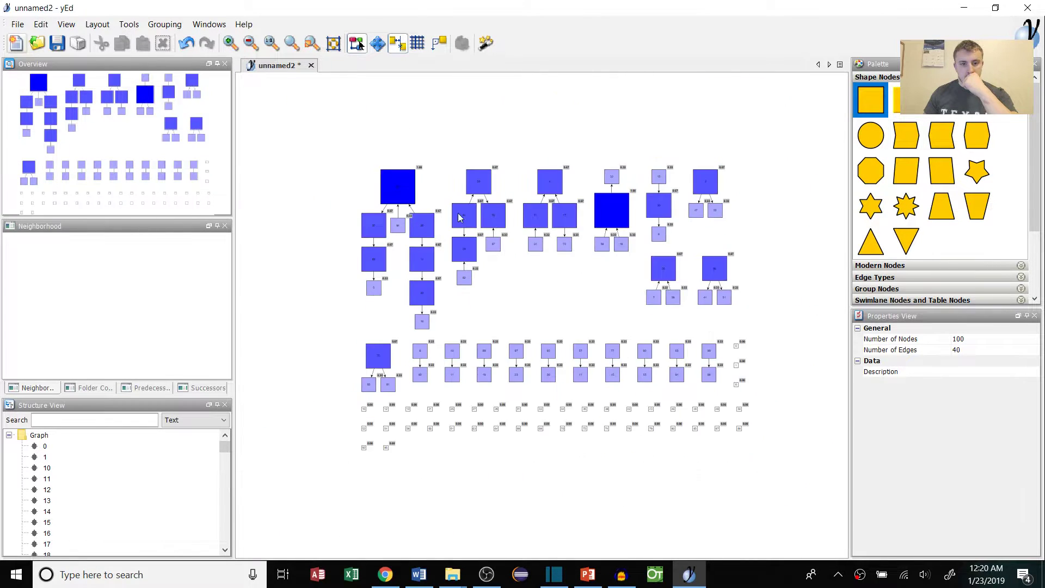
scroll(366, 330, up, 1)
scroll(366, 331, down, 1)
Recolour the nodes by Closeness Centrality.
click(129, 23)
click(182, 99)
click(553, 170)
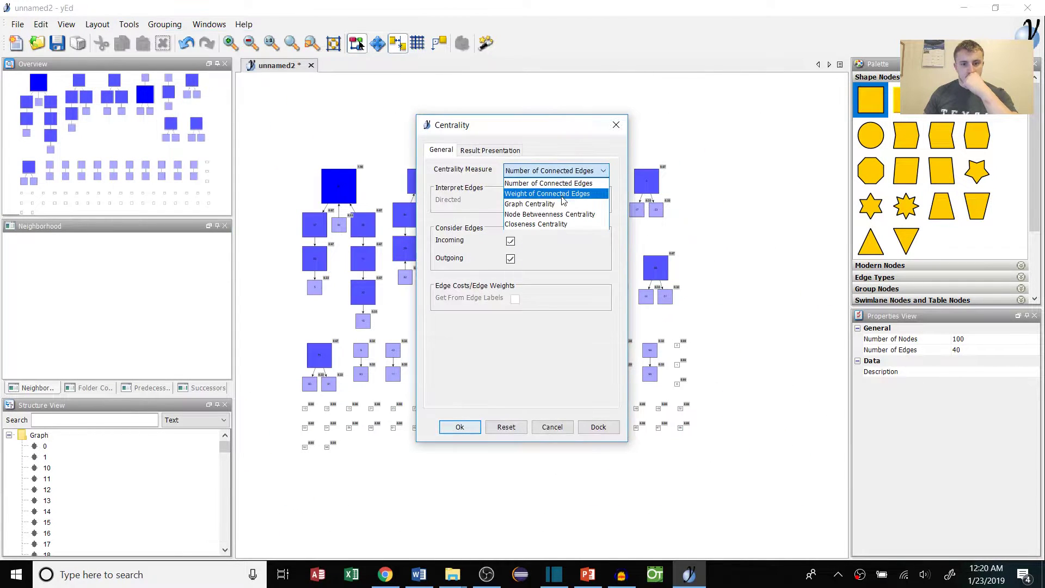
click(560, 224)
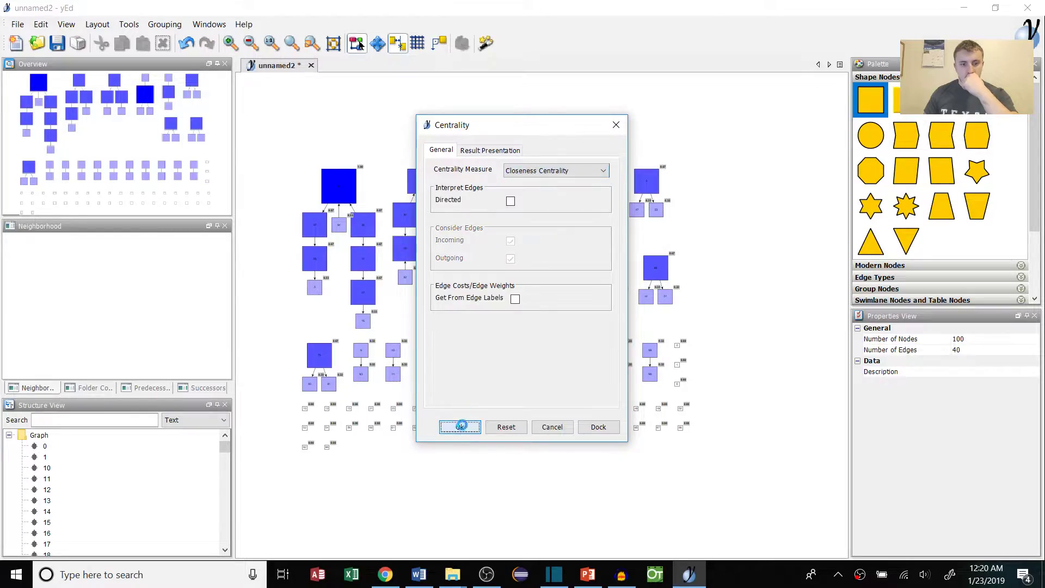
click(460, 426)
Reapply the centrality colouring using Weight of Connected Edges.
click(97, 24)
mouse_move(129, 24)
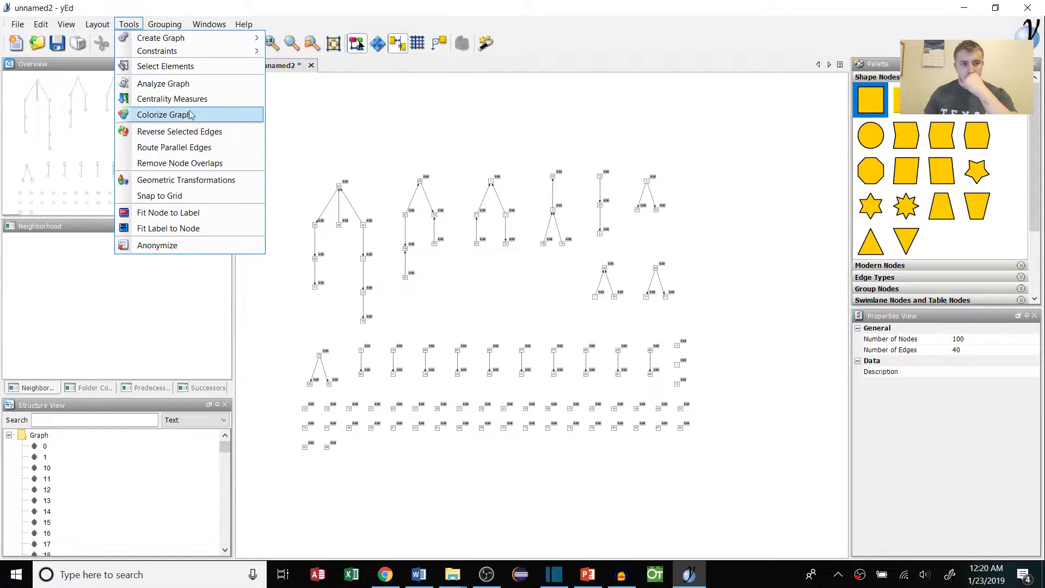
click(183, 102)
click(552, 171)
click(561, 194)
click(471, 150)
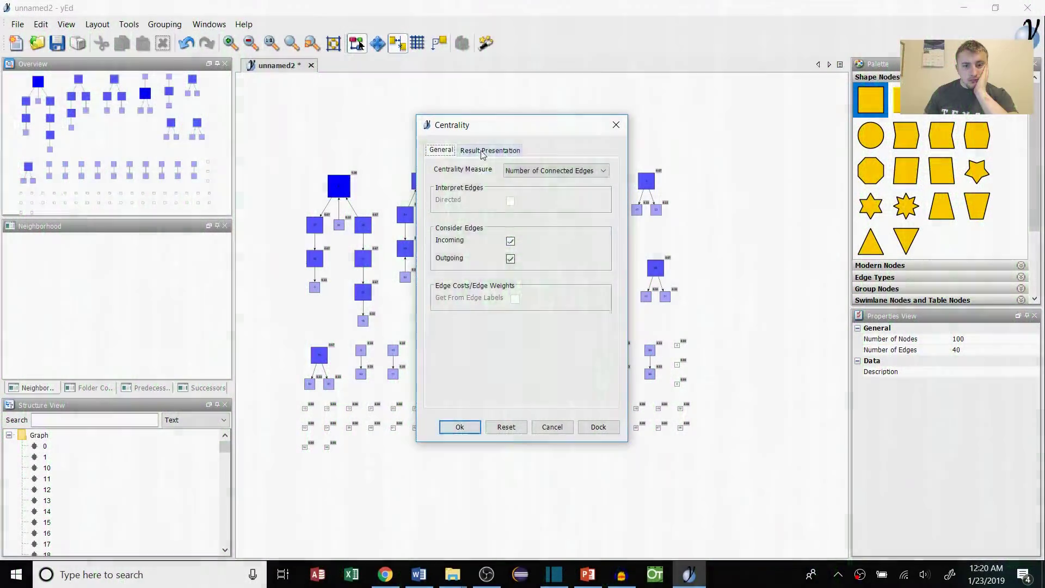
click(552, 171)
click(558, 194)
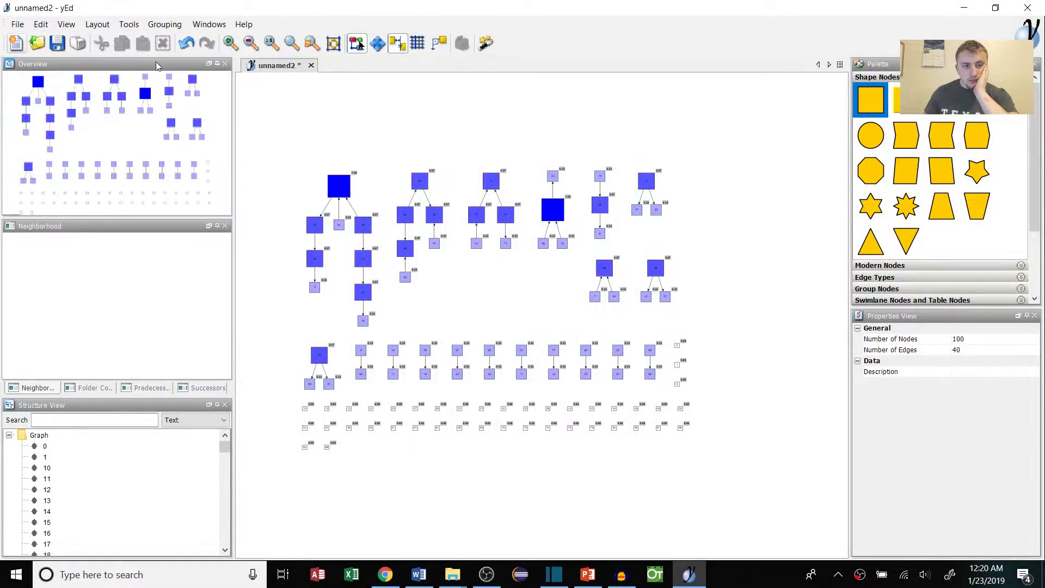
click(97, 24)
mouse_move(129, 24)
click(180, 97)
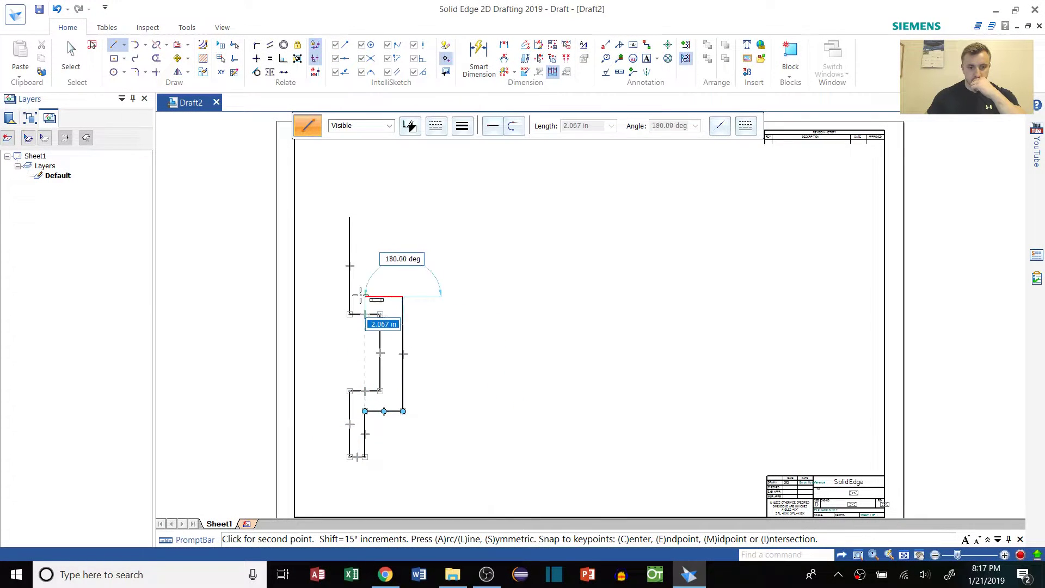
Close the stepped outline with its final line segments.
click(357, 296)
click(357, 218)
click(349, 218)
key(Escape)
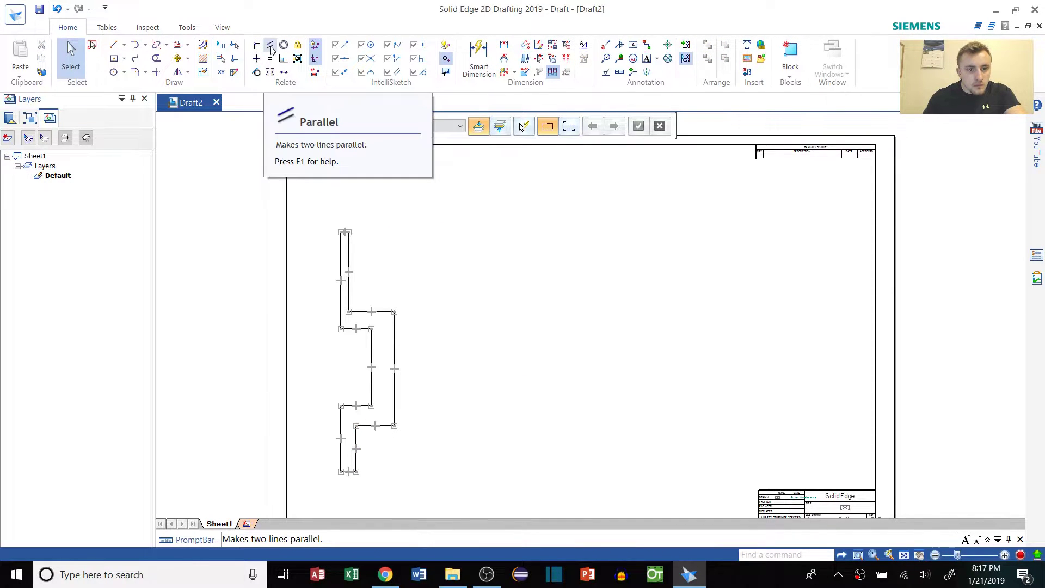
Make the upper vertical line collinear with the lower-left line.
click(284, 71)
click(349, 256)
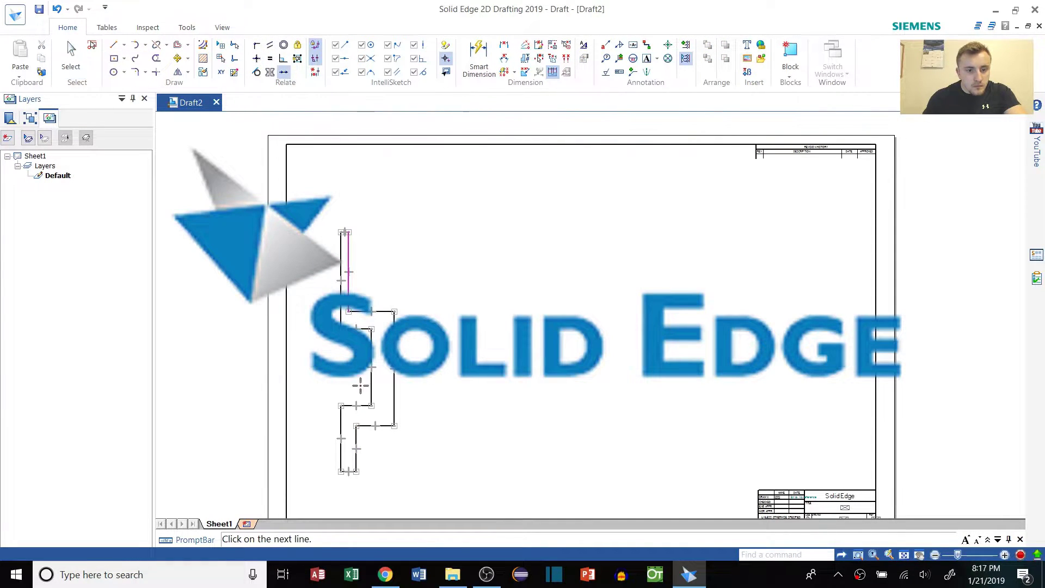
click(341, 436)
key(Escape)
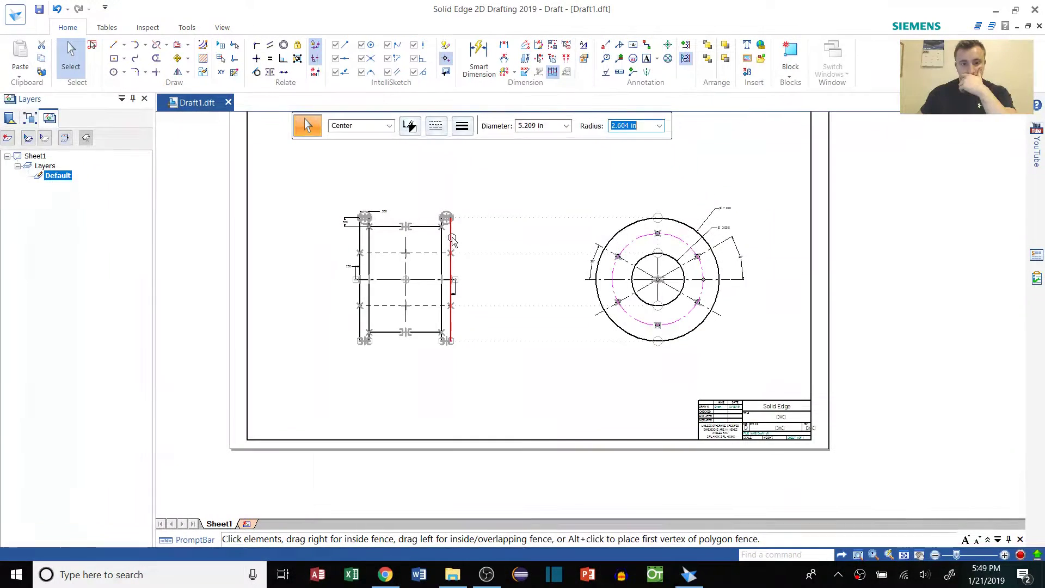
Set a vertical line of the side view to length 10.
click(491, 238)
text(10)
key(Return)
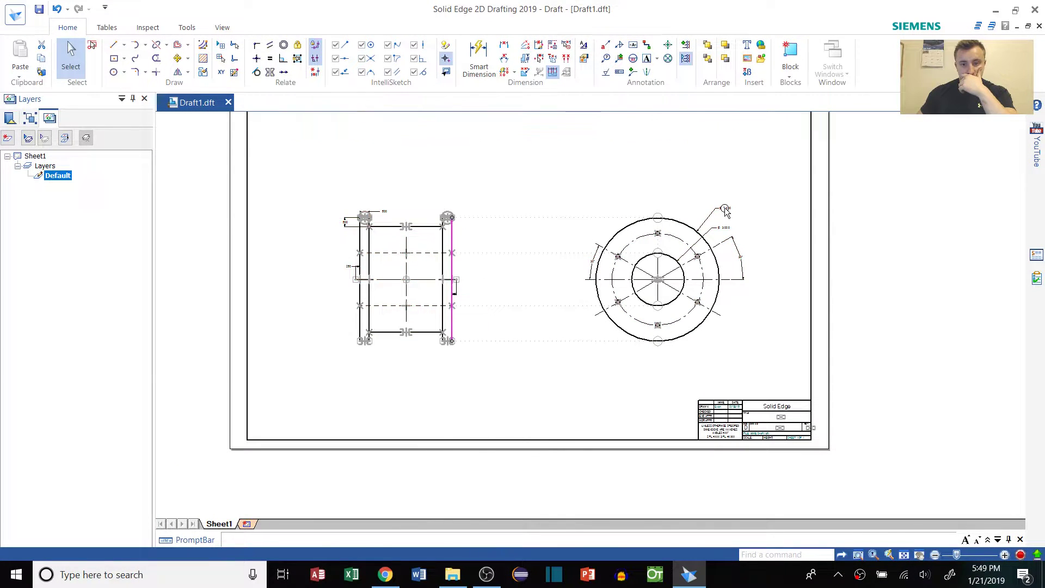
Move the ⌀3.000 hole dimension and change the hole diameter to 6.
click(727, 206)
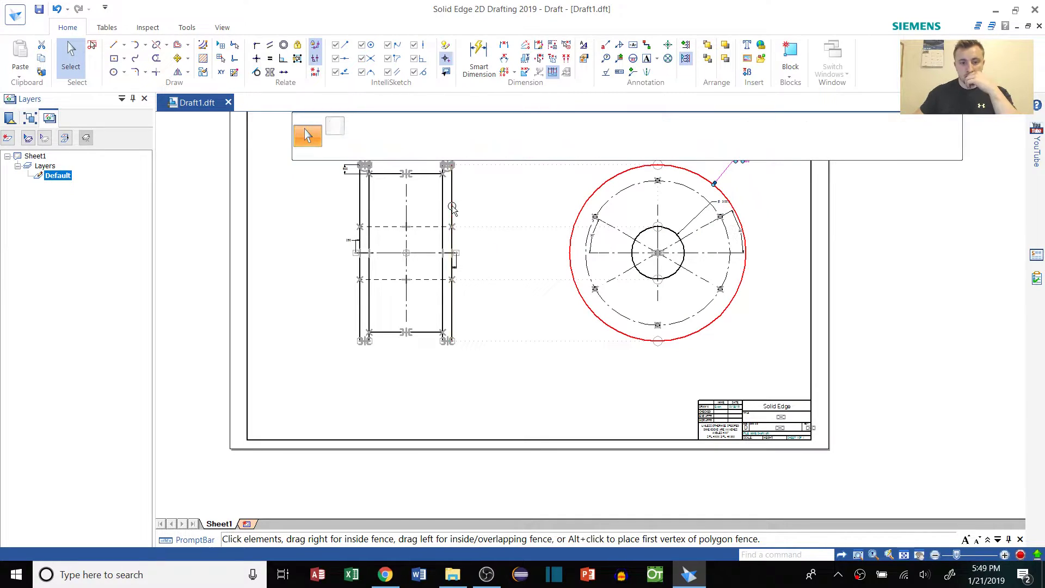
click(730, 228)
click(795, 198)
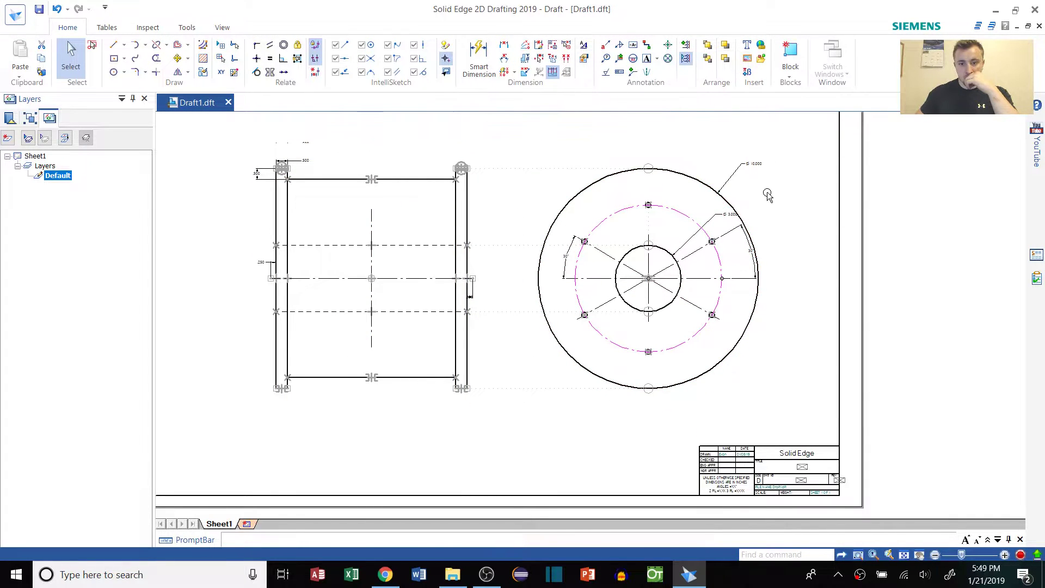
click(732, 214)
drag(731, 214, 768, 196)
click(775, 204)
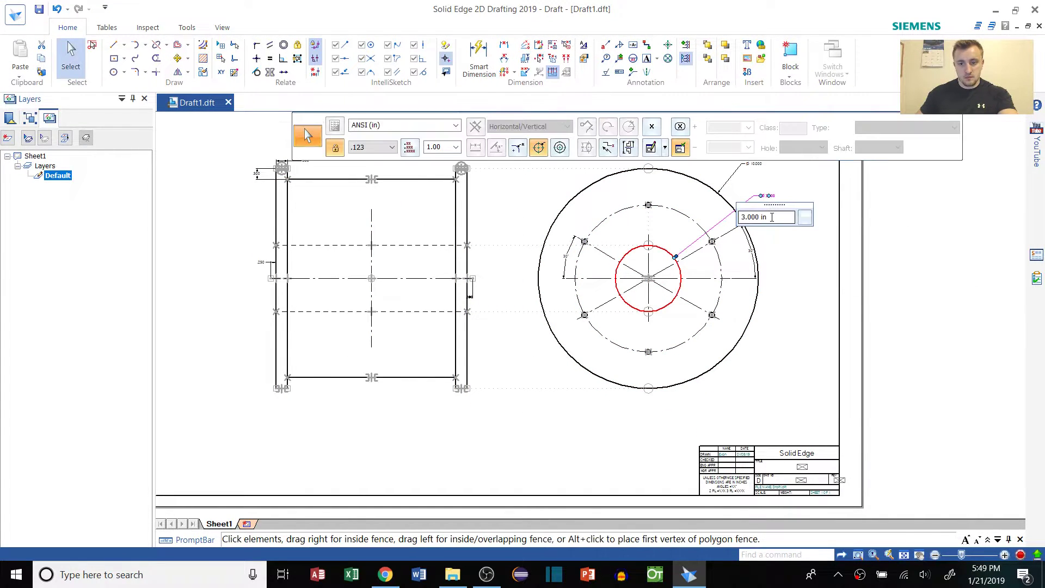
text(6)
key(Return)
Add a ⌀10.000 diameter dimension to the outer circle.
click(484, 58)
click(741, 224)
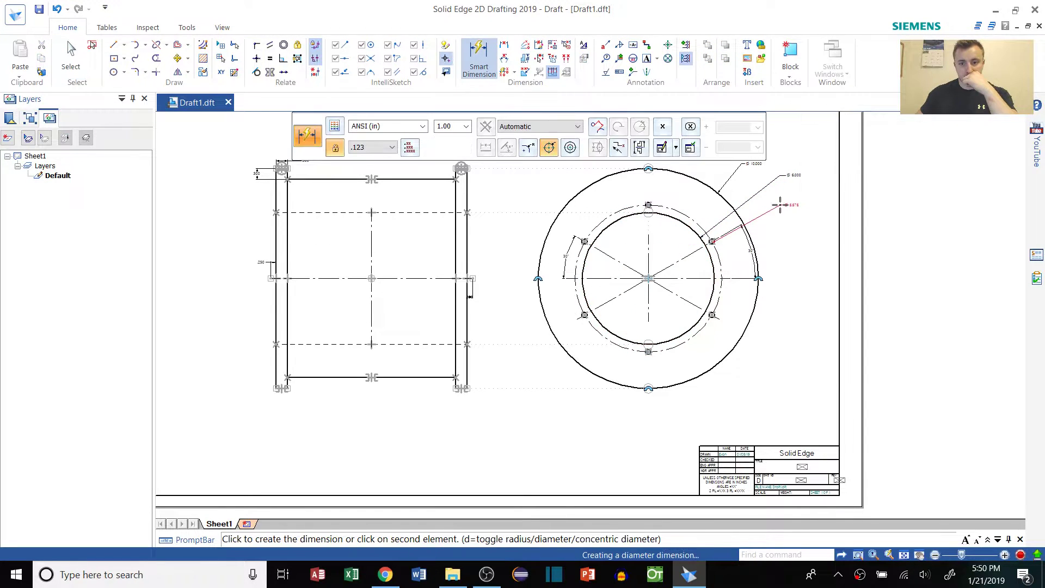
click(755, 174)
Draw the diagonal chamfer lines joining the front profile's right-hand nodes.
key(Escape)
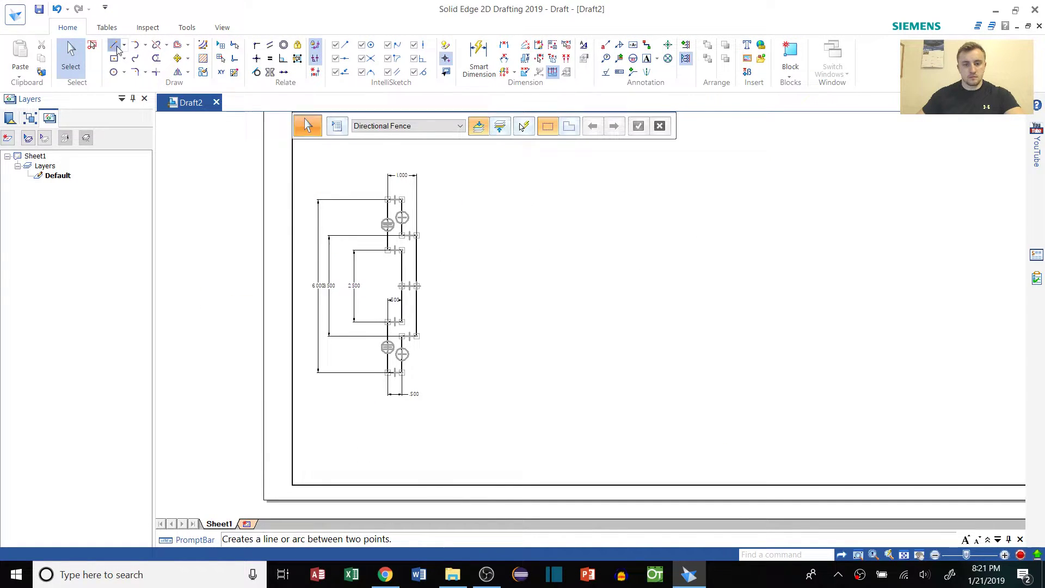
click(117, 48)
click(401, 200)
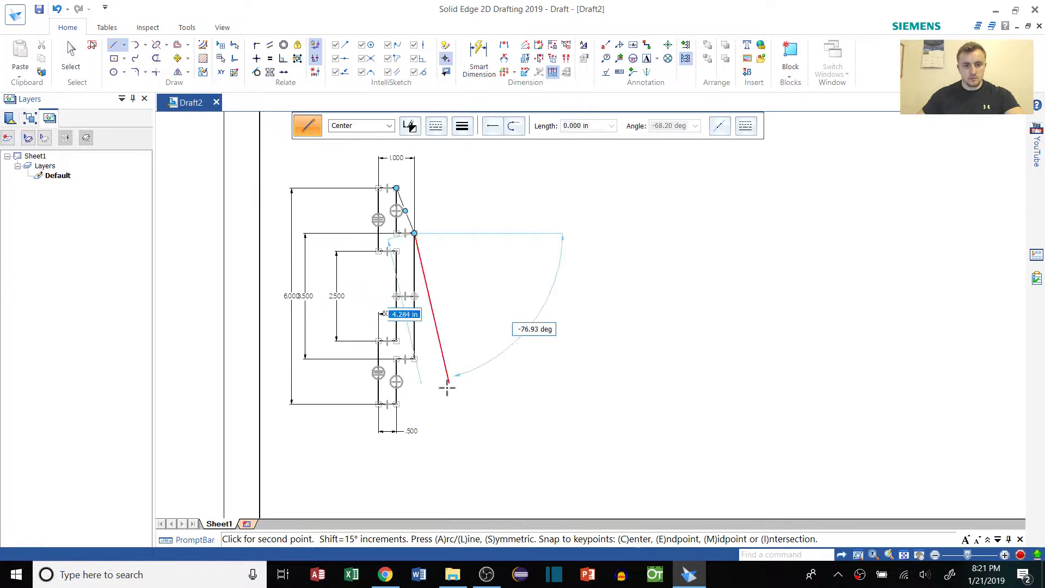
key(Escape)
scroll(415, 244, up, 2)
click(117, 48)
click(402, 200)
click(417, 236)
key(Escape)
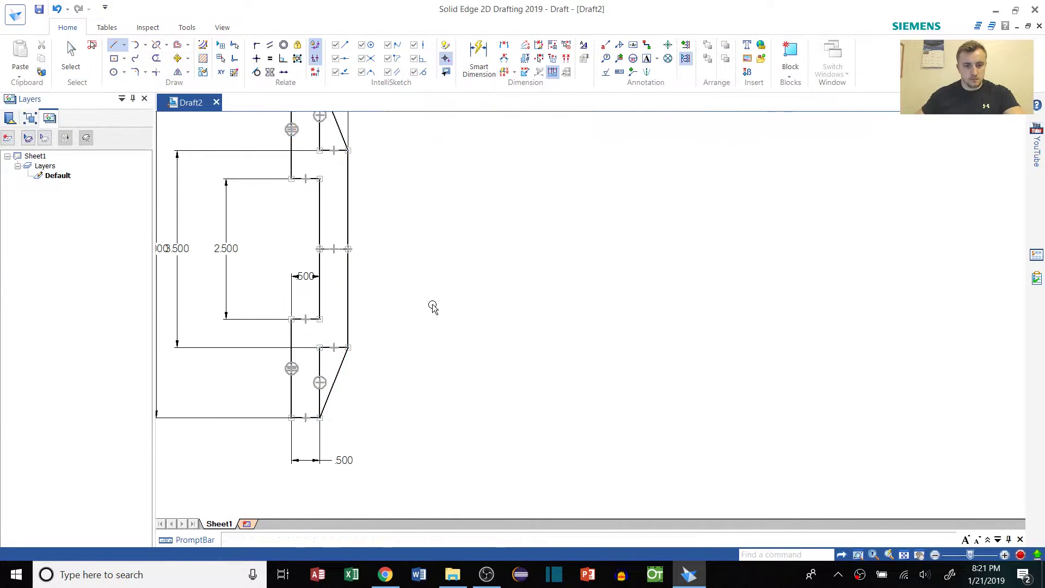
Draw the side-view rectangle beside the front profile.
scroll(431, 306, down, 3)
click(114, 45)
click(336, 238)
click(454, 237)
click(454, 338)
click(335, 338)
key(Escape)
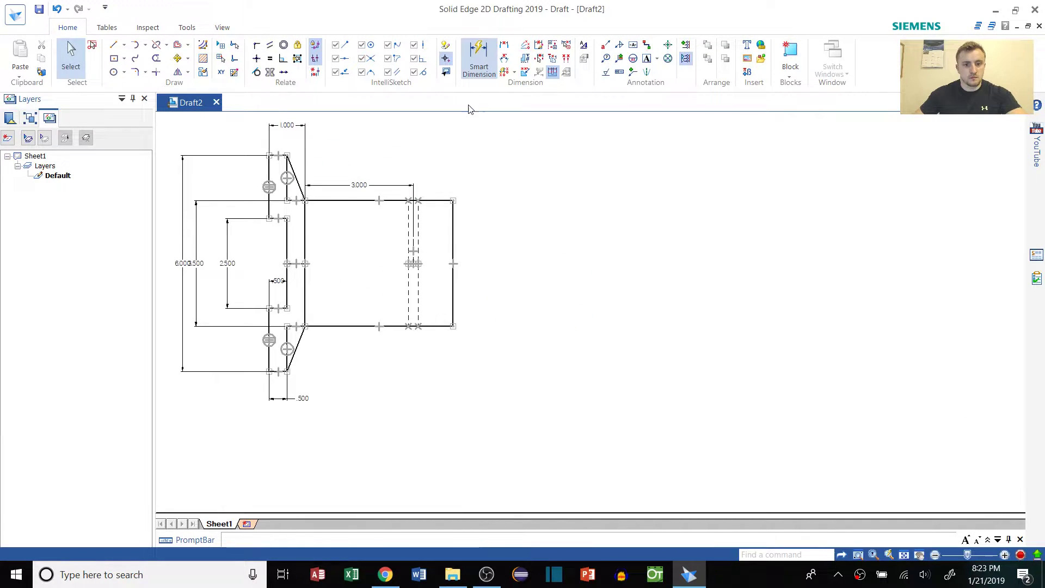
Change the side view's 4.000 width dimension to 6.
click(479, 57)
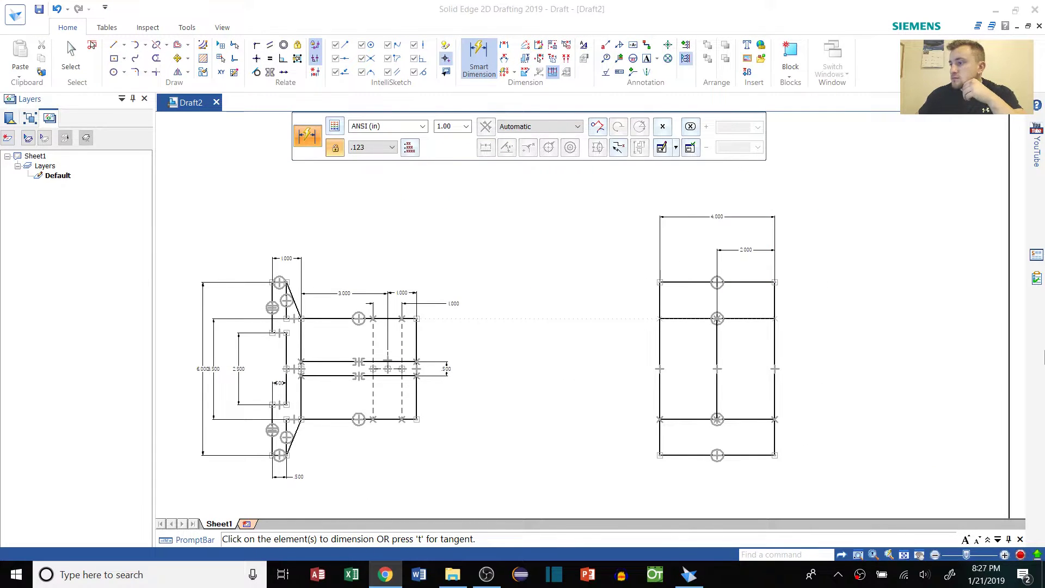
click(698, 233)
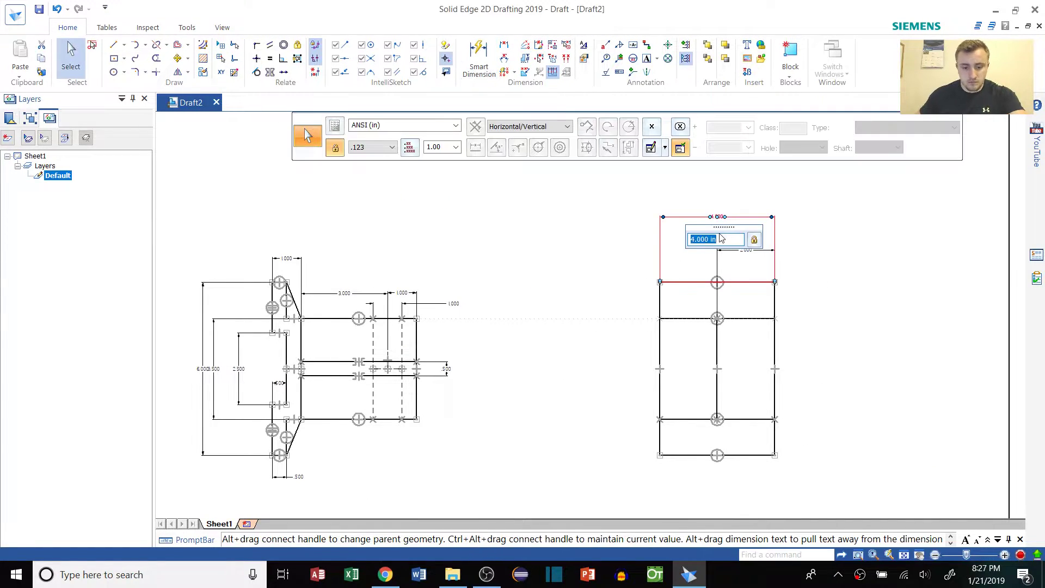
text(6)
key(Return)
key(Escape)
Add a small hole circle in the side view.
key(c)
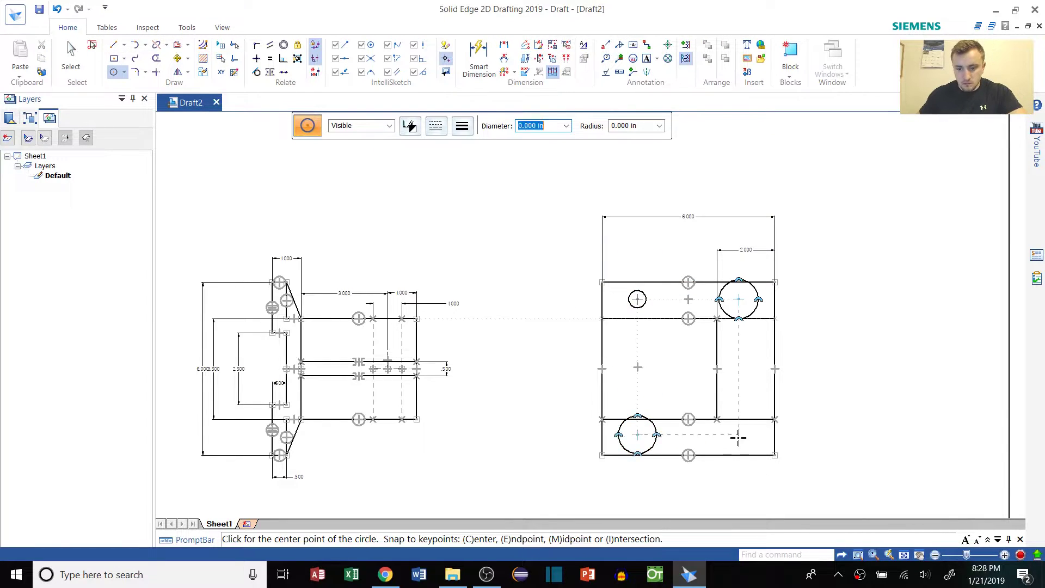
click(739, 435)
scroll(738, 437, up, 1)
key(Escape)
Draw centre lines linking the four hole centres.
click(113, 45)
click(546, 383)
click(673, 383)
click(673, 214)
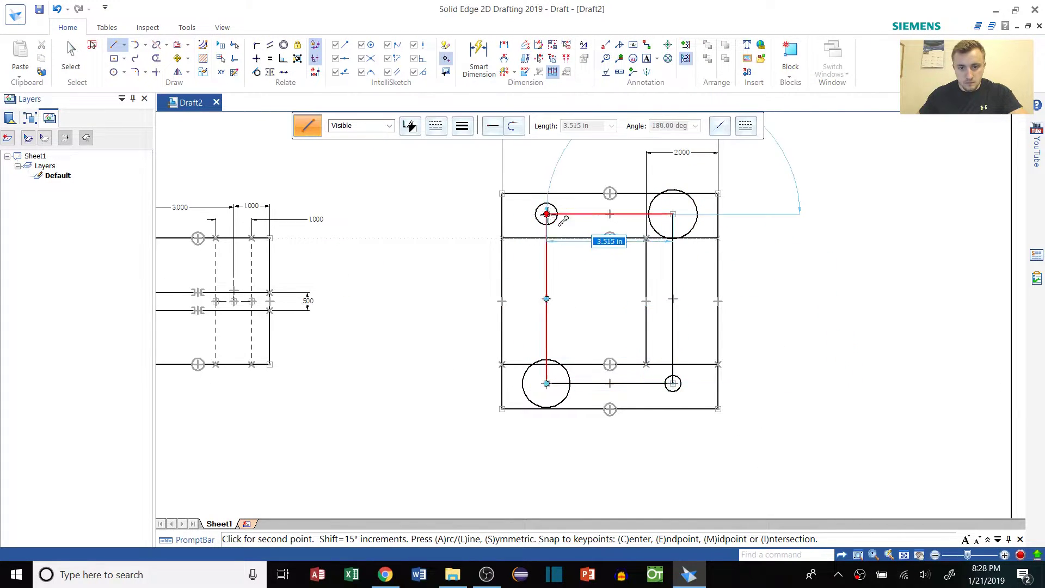
click(546, 214)
key(Escape)
Apply the Equal constraint so all four hole circles match.
key(e)
click(675, 386)
key(Escape)
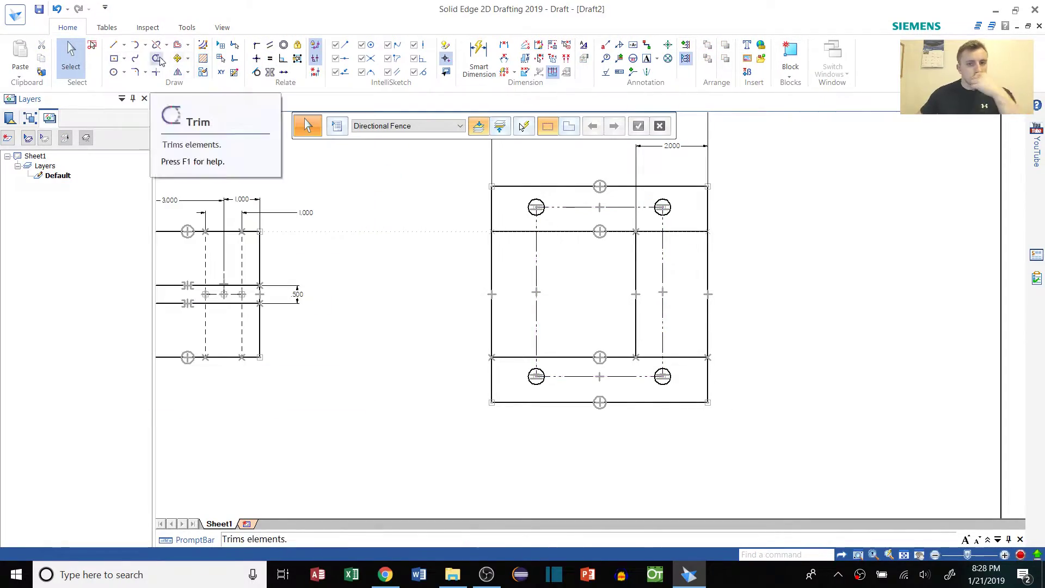
click(479, 57)
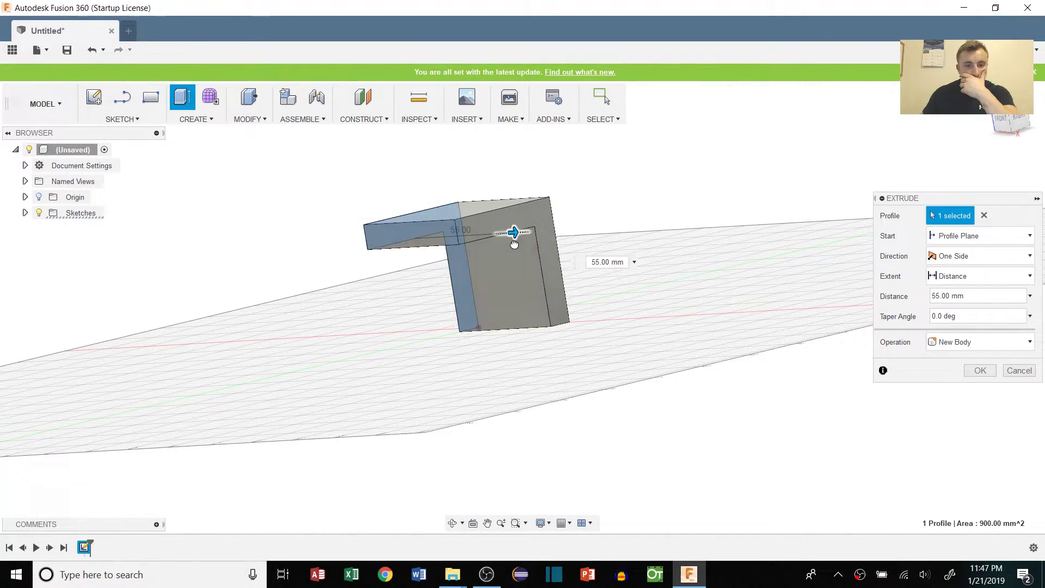
Extrude the L profile, fillet its inner corner, and start a sketch on a bracket face.
key(Return)
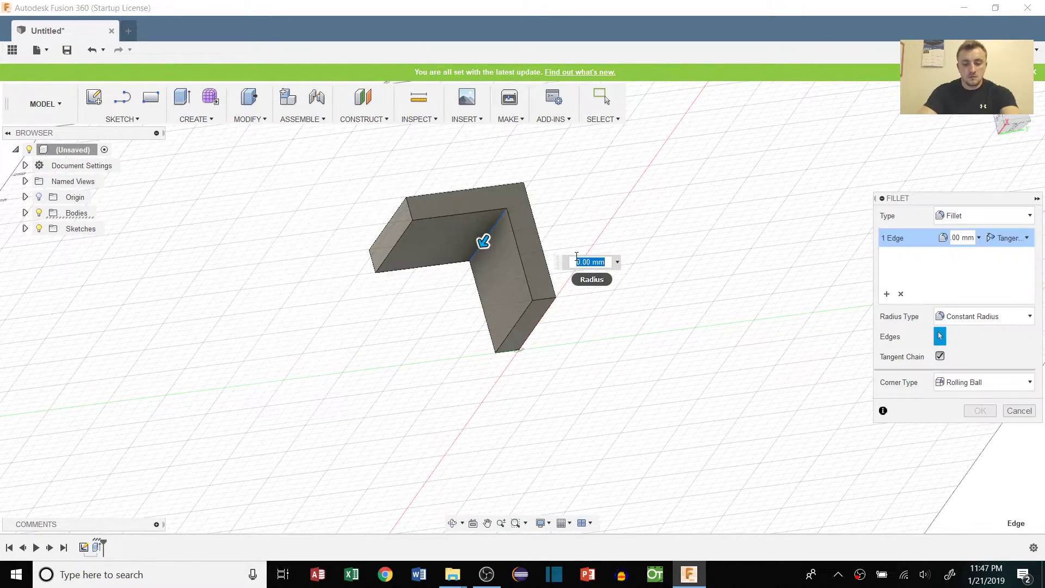
key(Return)
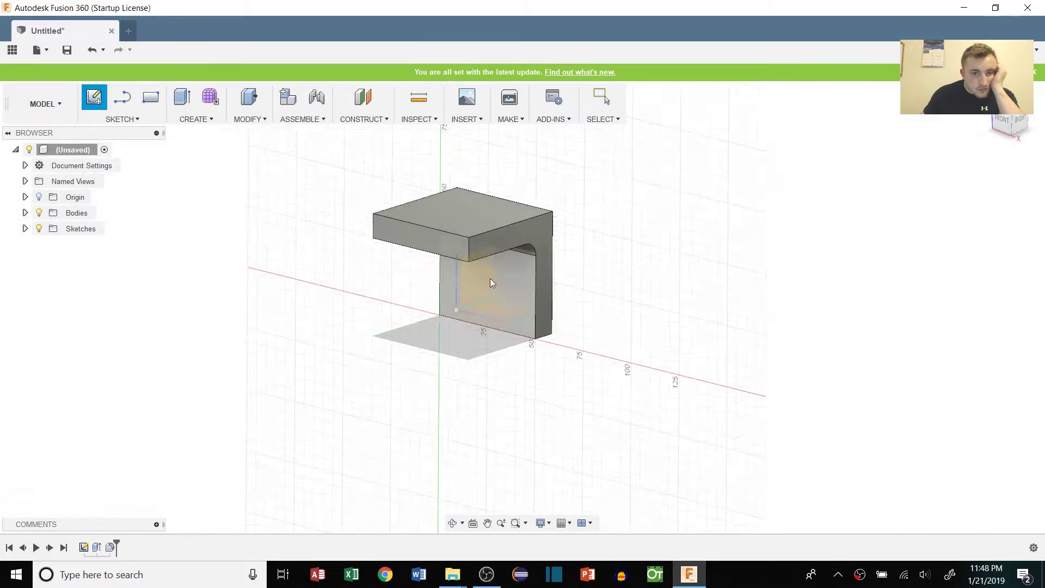
click(490, 279)
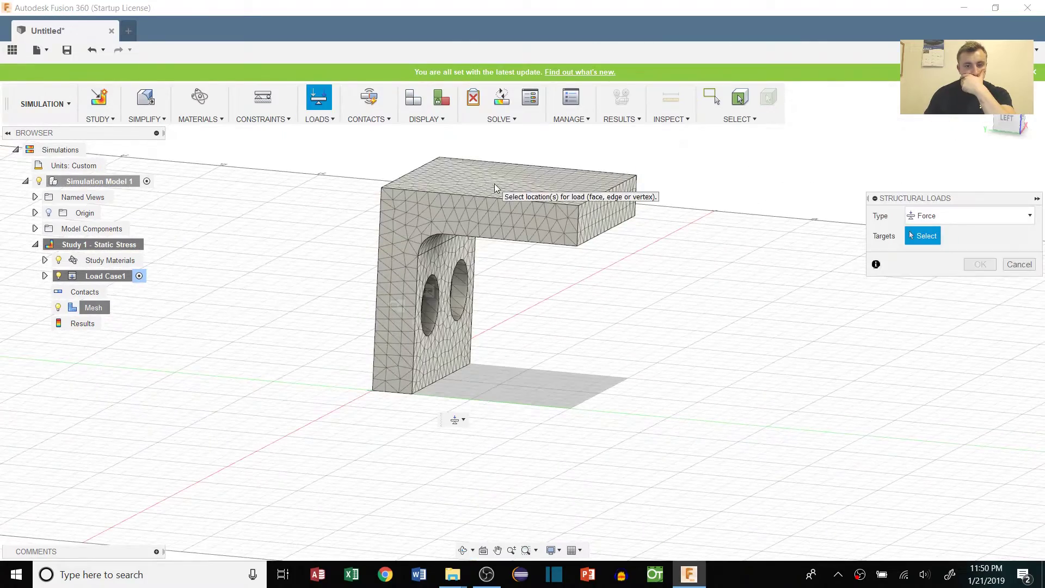
Load the top face, solve the stress study (safety factor 2.128), then pick tray flange edges.
click(606, 197)
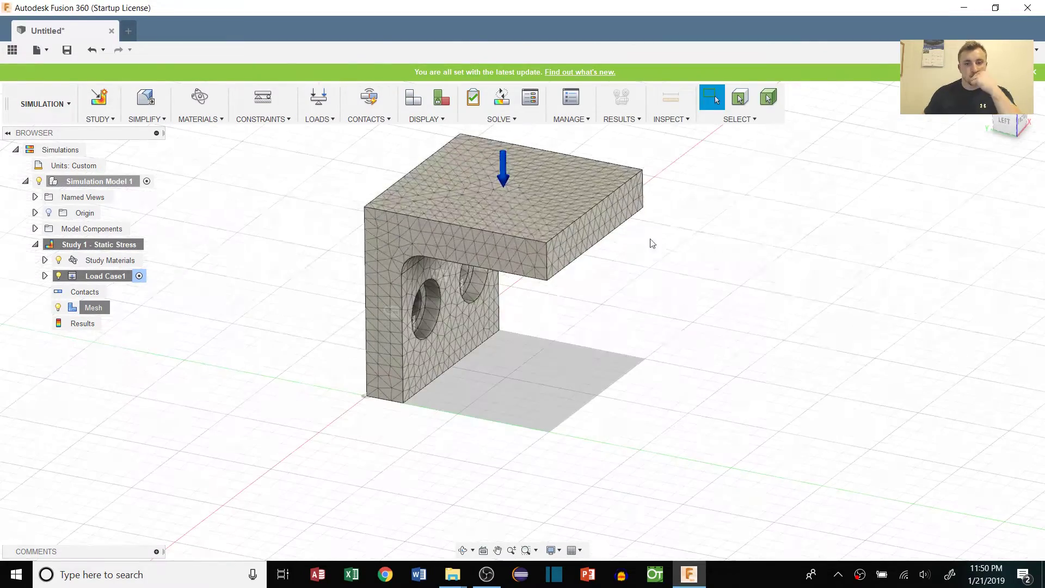
click(502, 98)
click(739, 457)
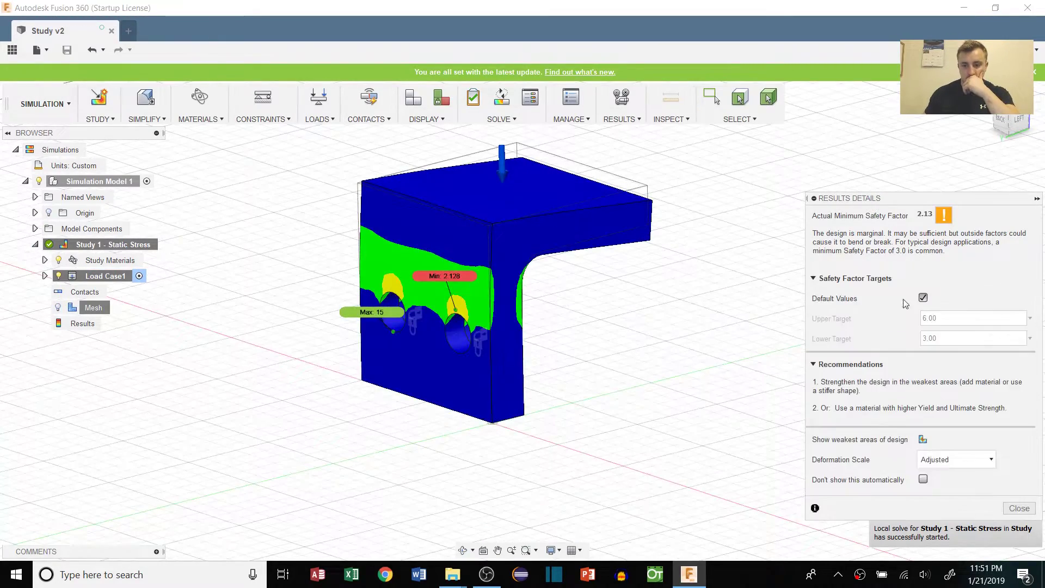
click(959, 534)
click(621, 98)
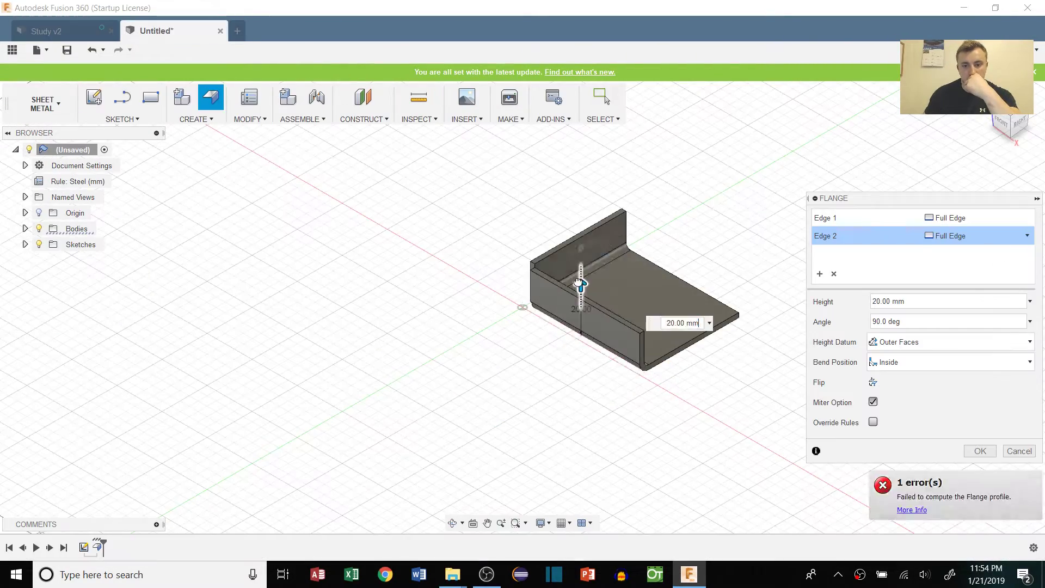
click(679, 280)
click(690, 341)
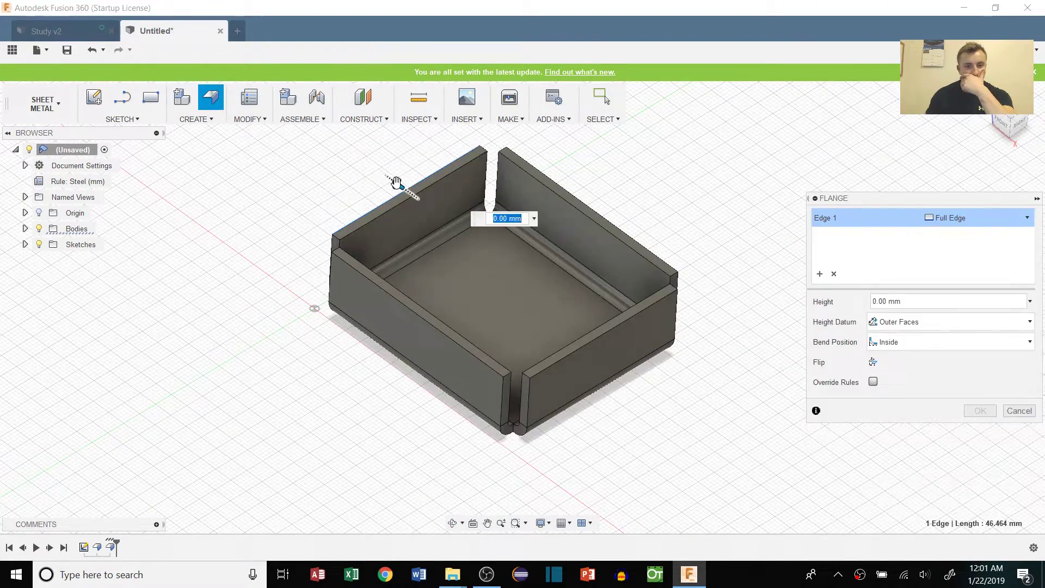
Finish the tray flange with value 14, then add flanges on two more edges tilted to 135 degrees.
text(14)
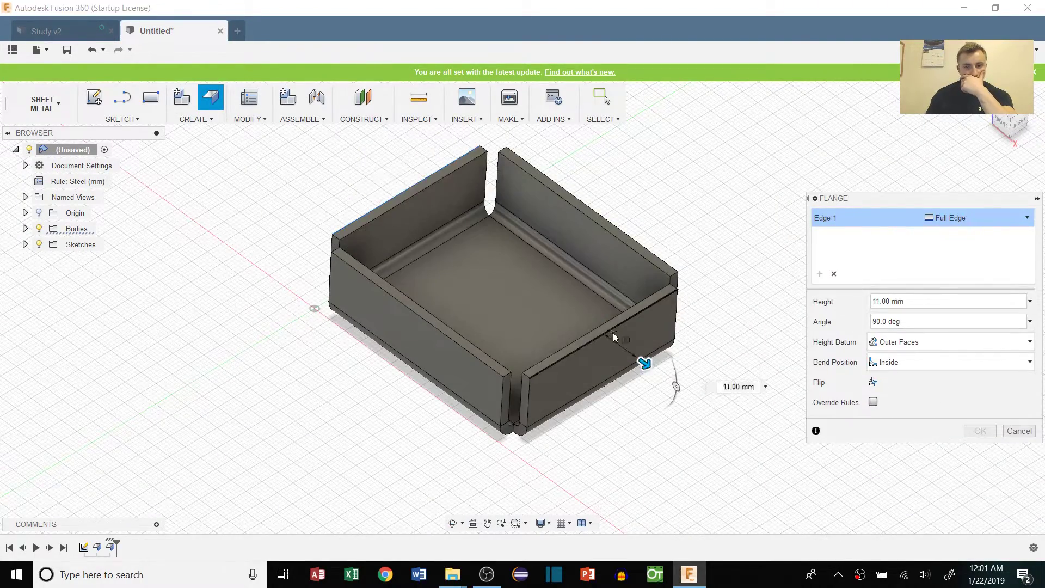
click(616, 326)
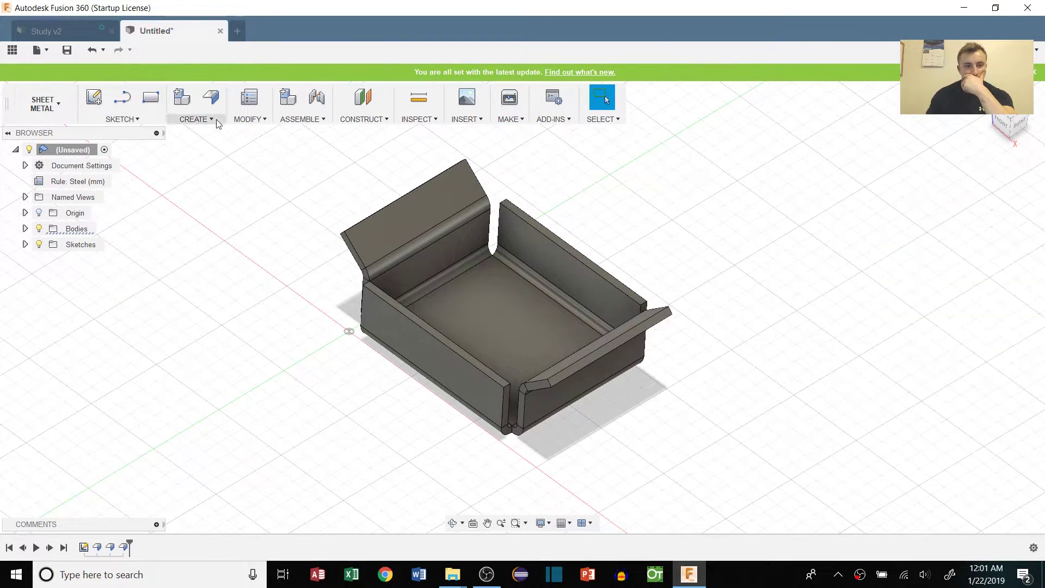
click(210, 97)
click(432, 338)
click(599, 273)
drag(606, 206, 578, 346)
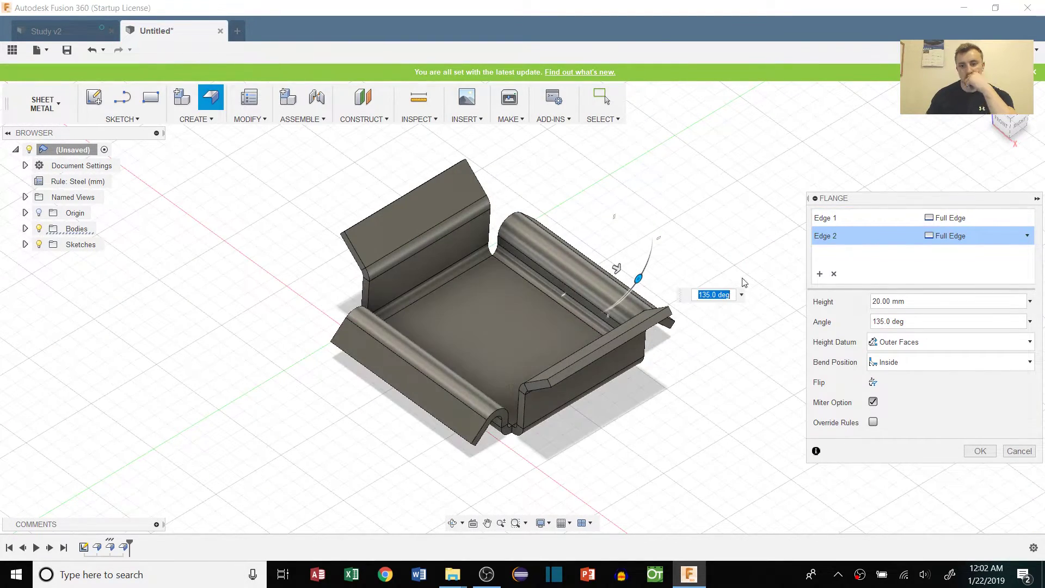
click(873, 422)
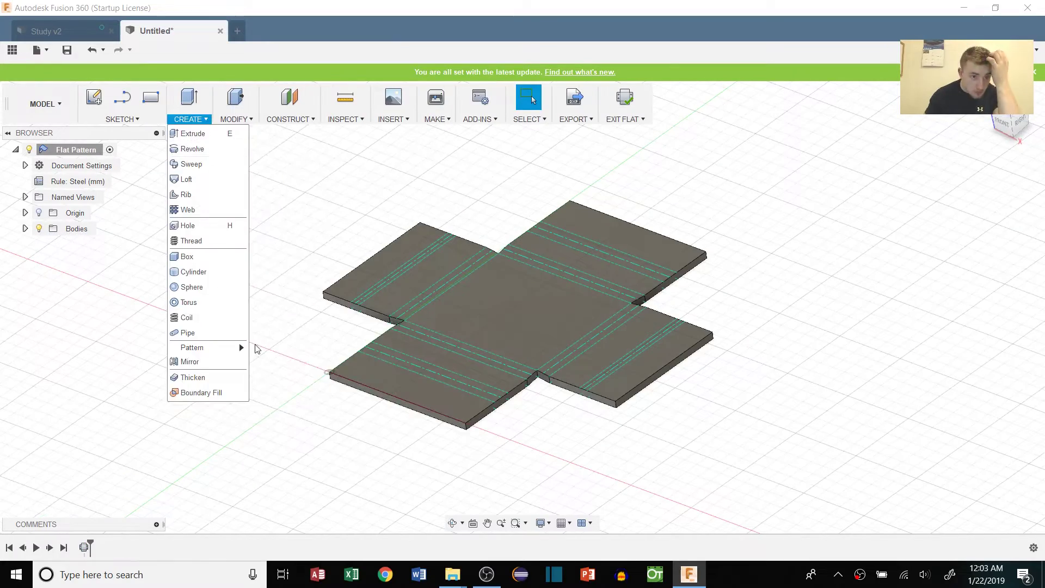
Open the list of modification commands.
click(234, 119)
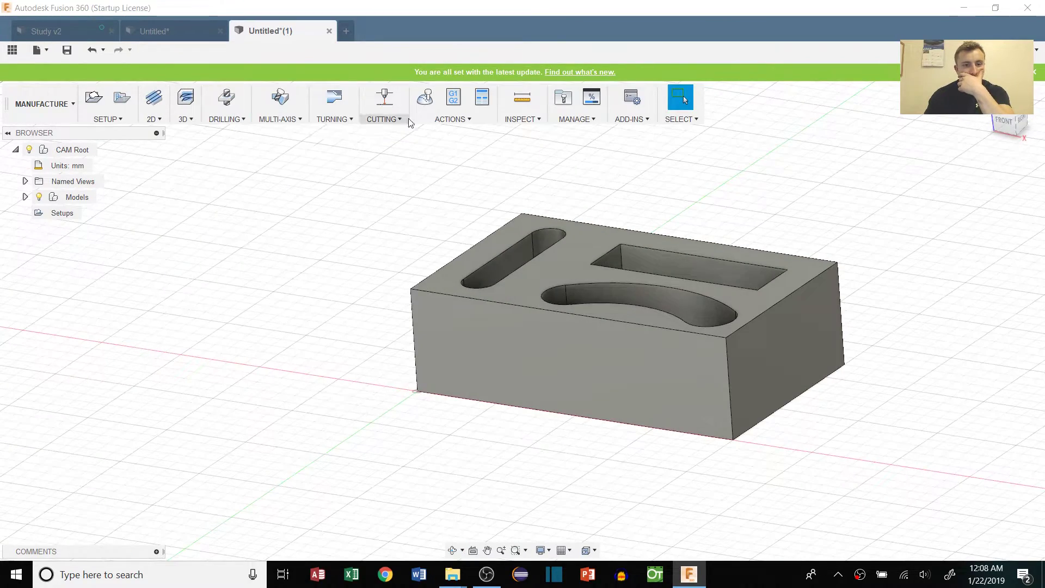
Create a 2D Adaptive operation using the Ø4 mm flat end mill.
click(154, 118)
click(174, 149)
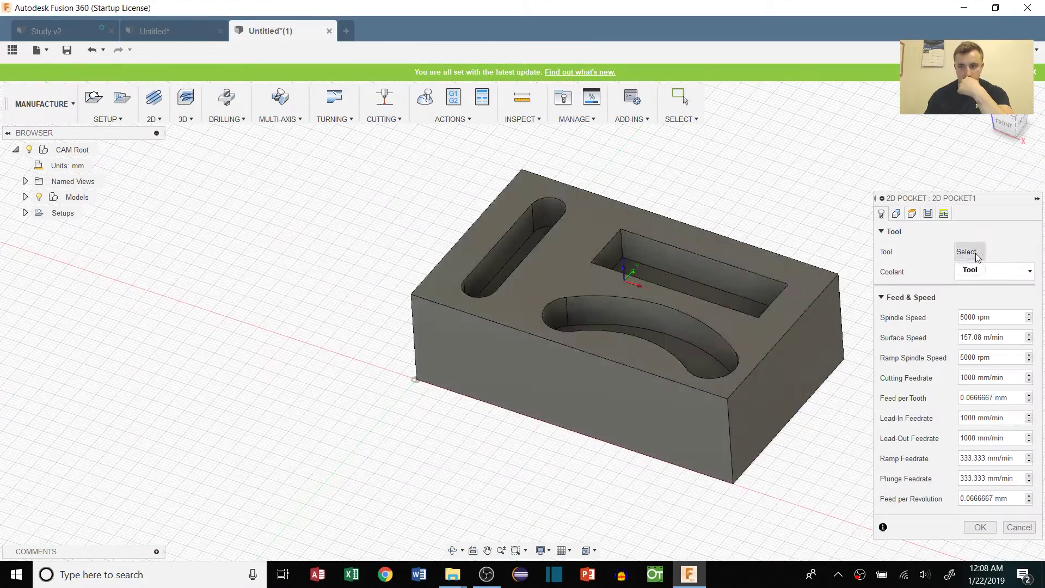
click(969, 252)
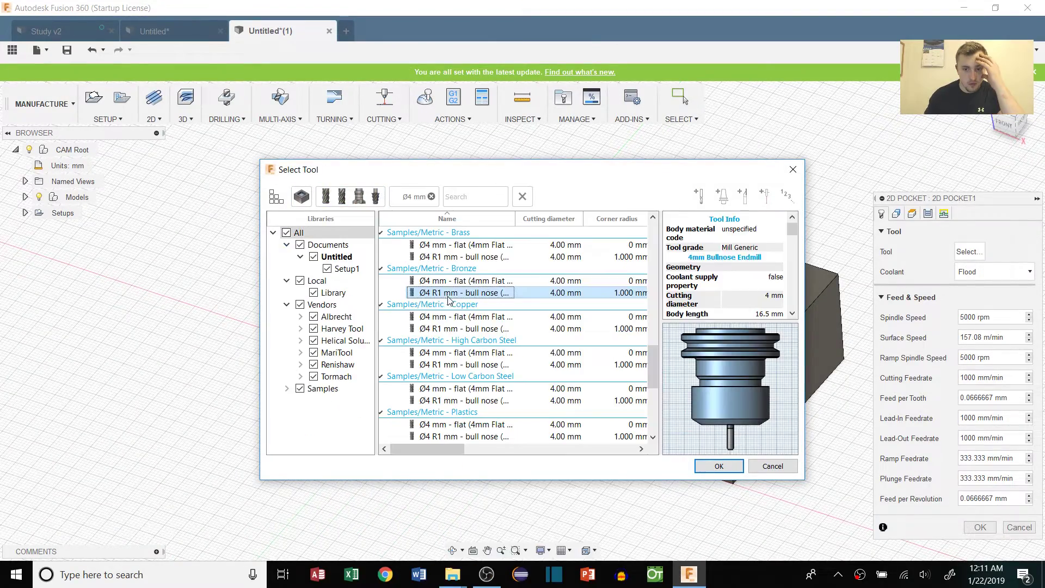
scroll(490, 327, down, 5)
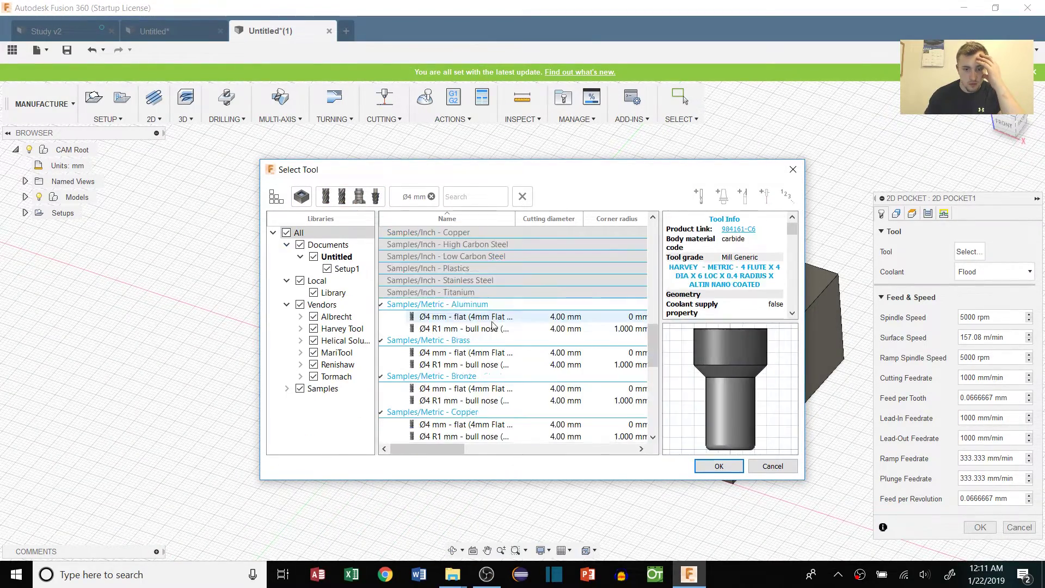
click(457, 281)
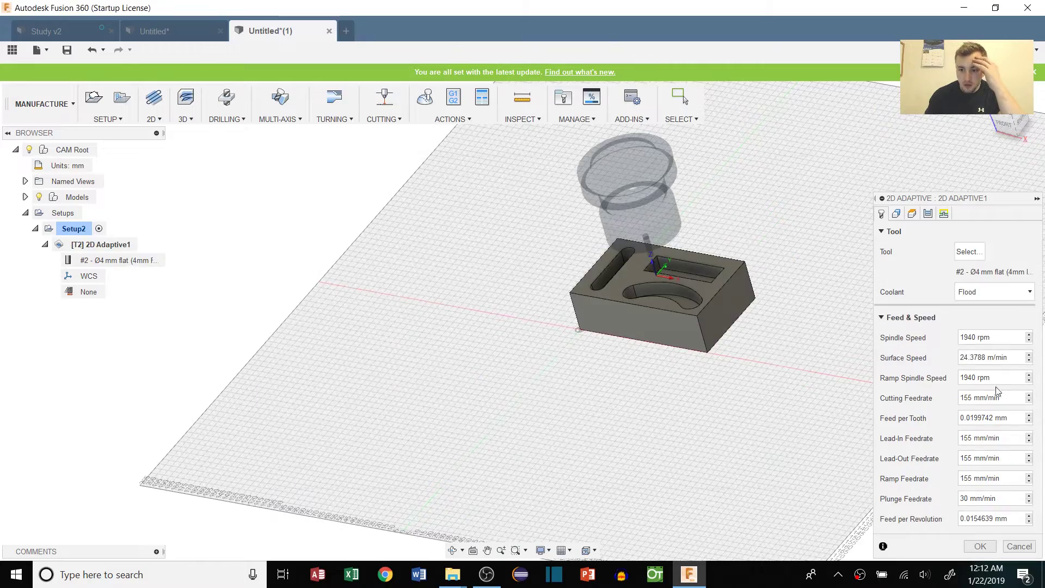
Select all three pockets as the machining geometry.
click(896, 213)
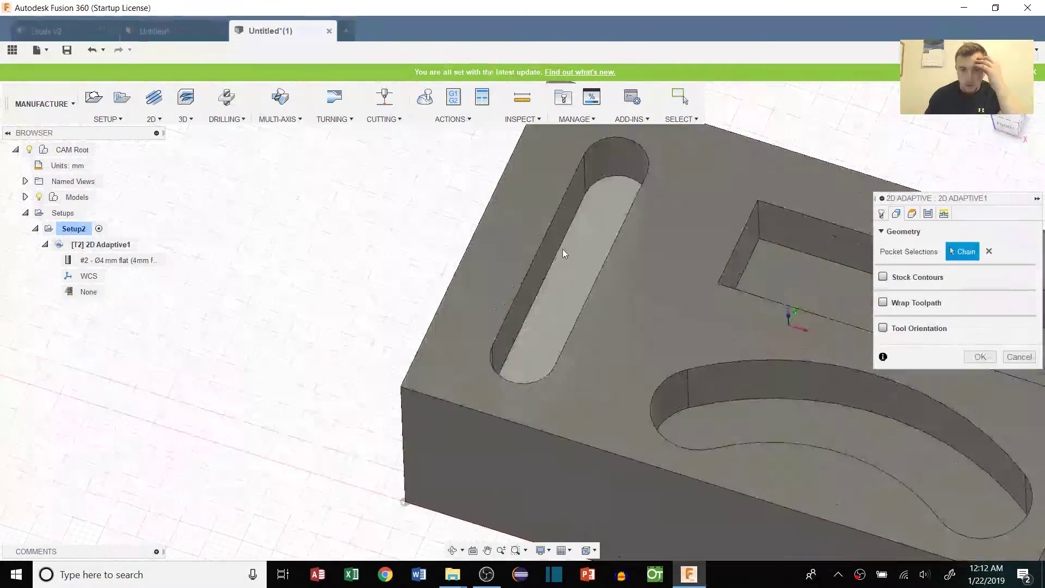
click(563, 249)
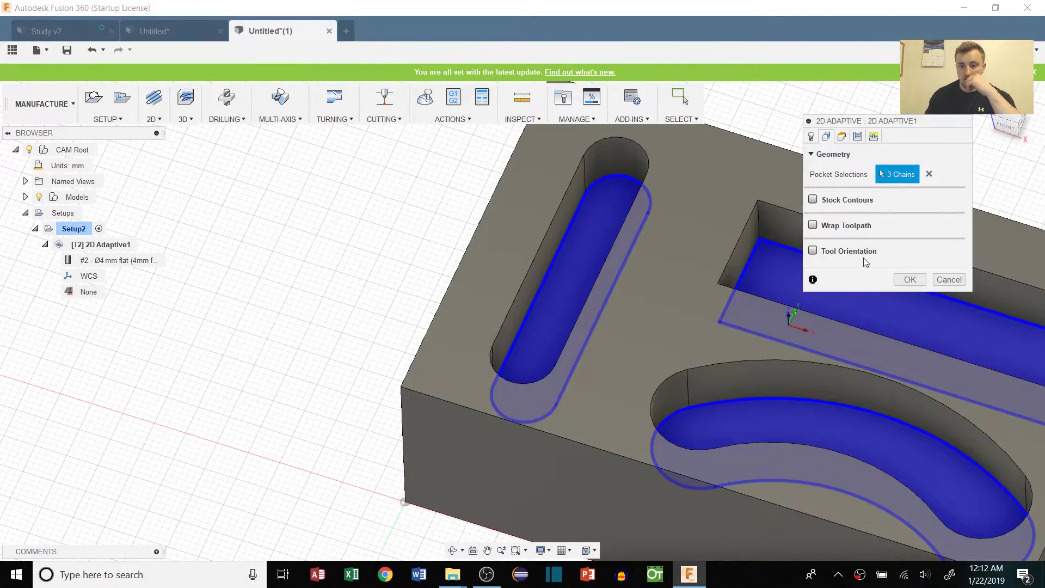
click(841, 136)
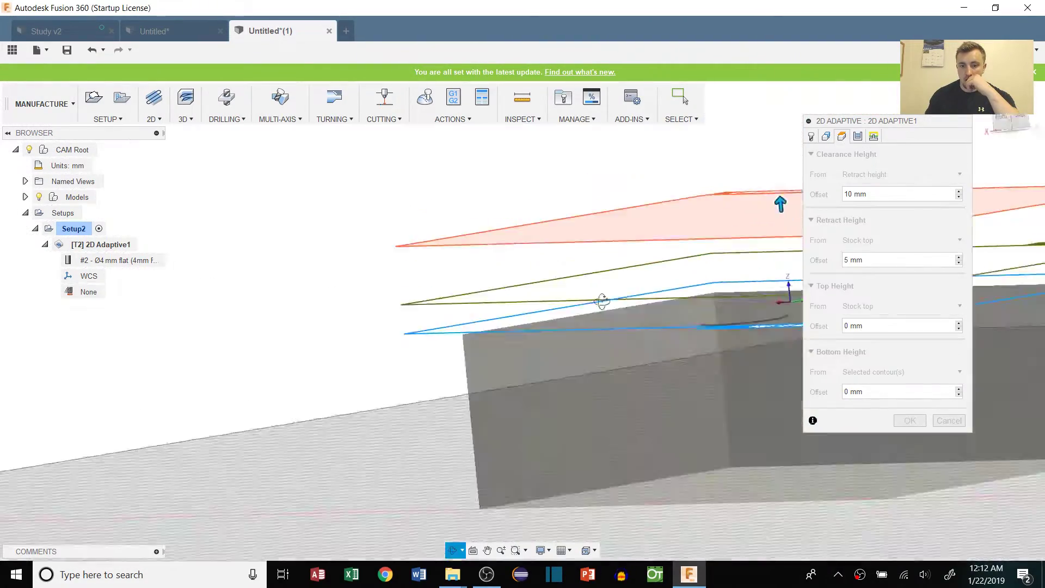